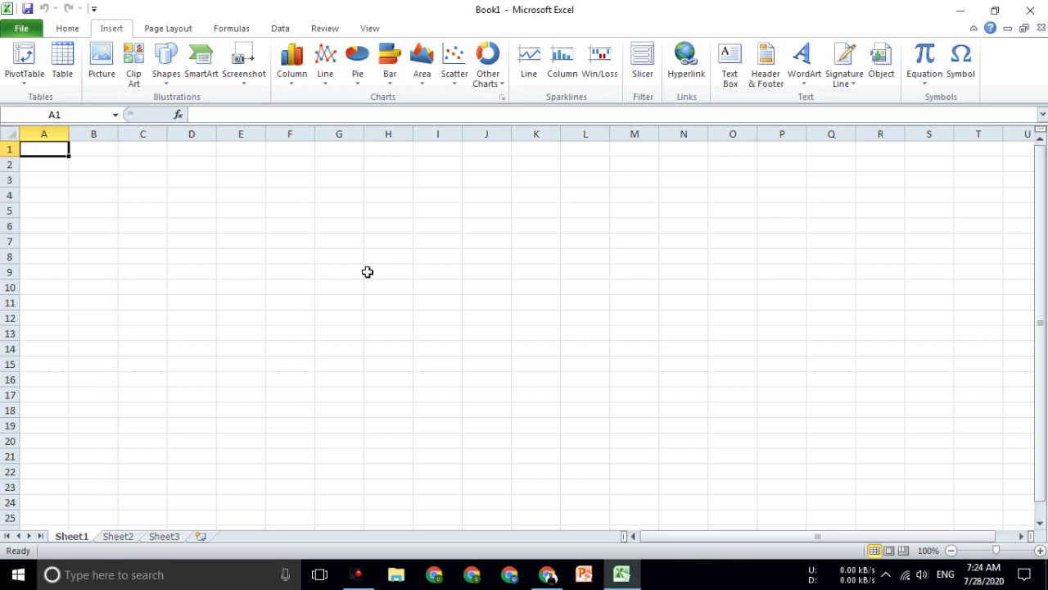
Enter Jan in cell E6 with the value 50000 beside it in F6
double_click(257, 228)
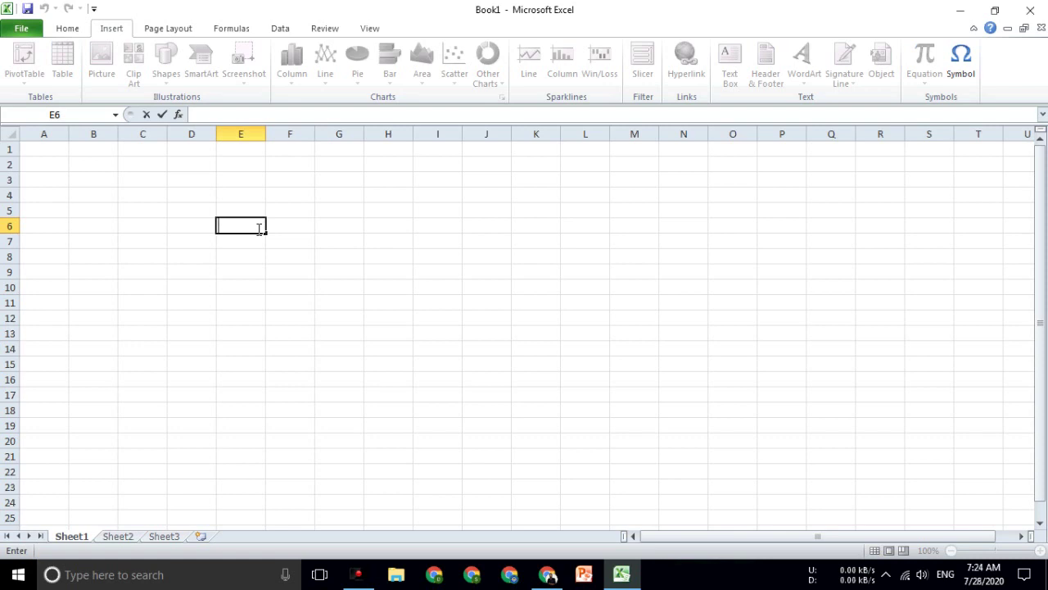
text(Jan)
key(Tab)
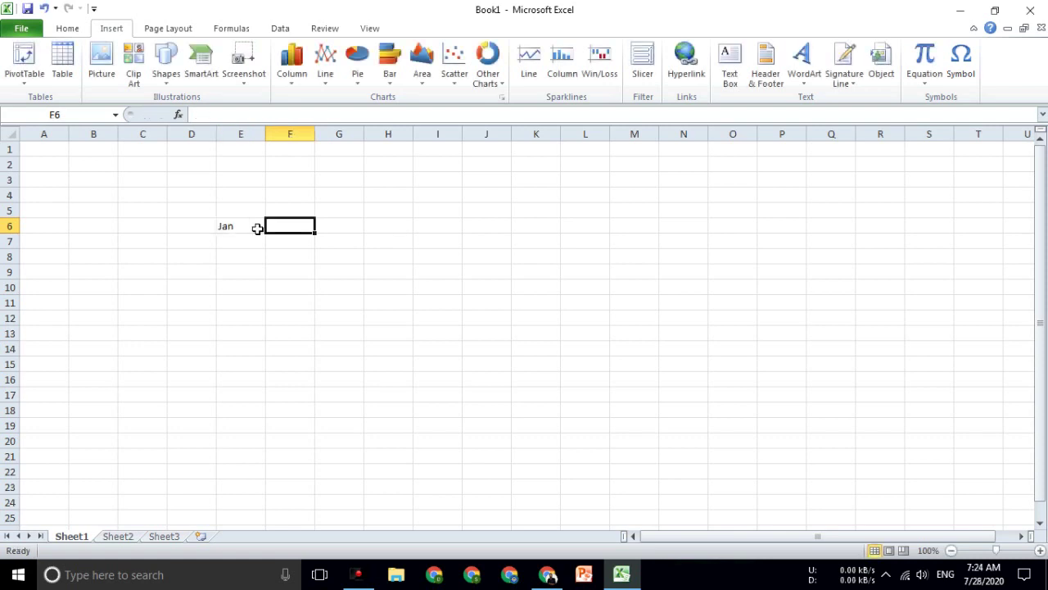
text(5000)
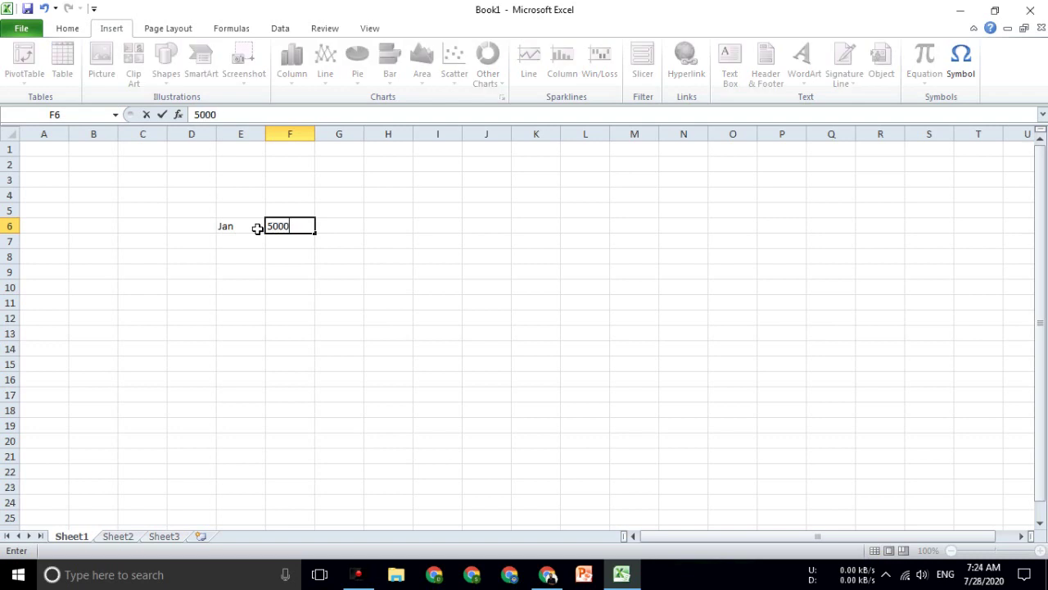
text(0)
key(Return)
Add Feb in cell E7 with the value 100000 in F7
text(Feb)
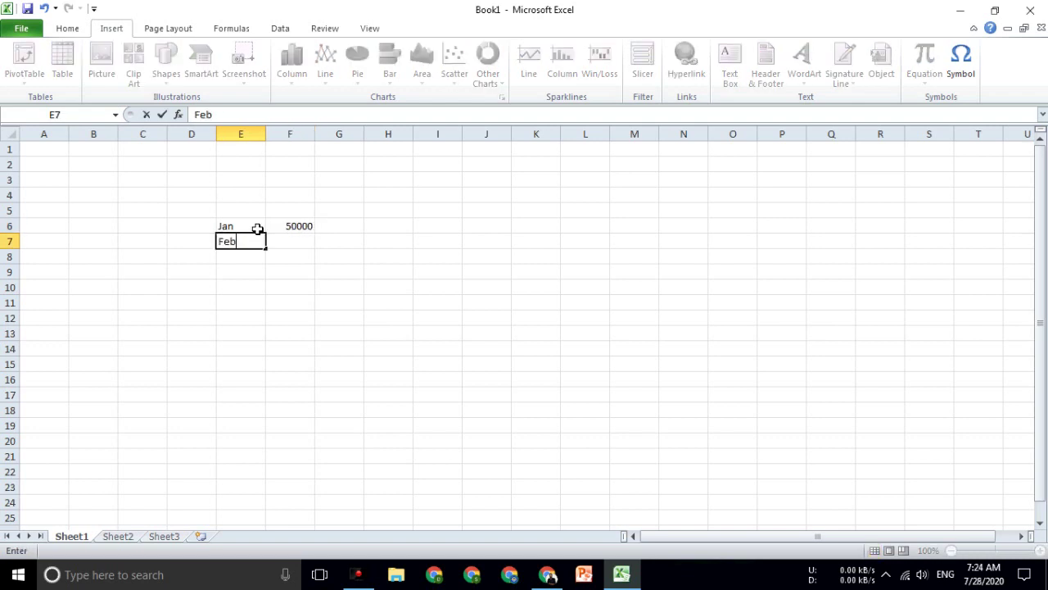
key(Return)
key(Right)
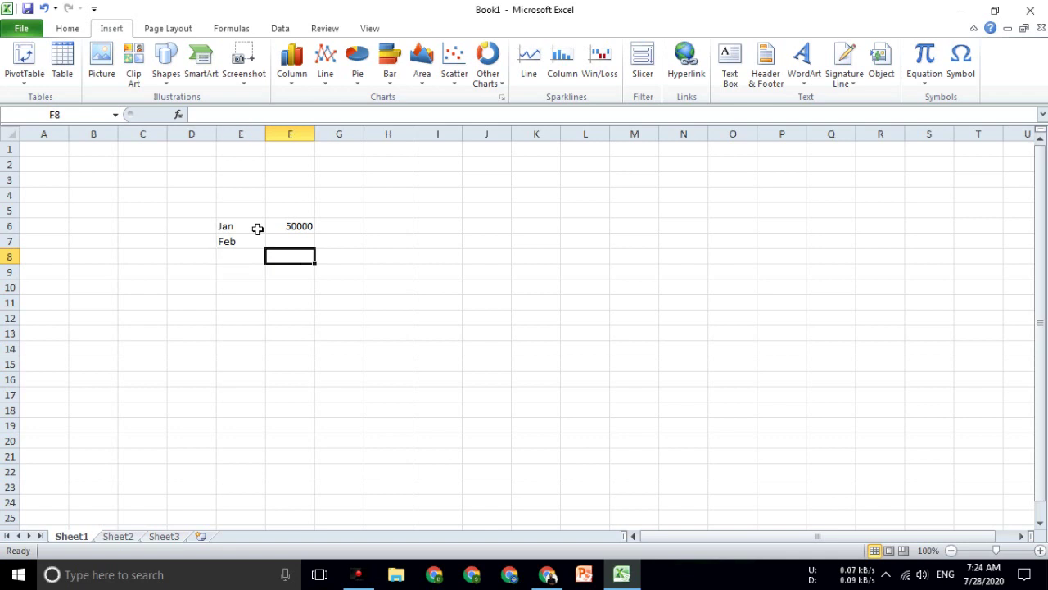
key(Up)
text(10000)
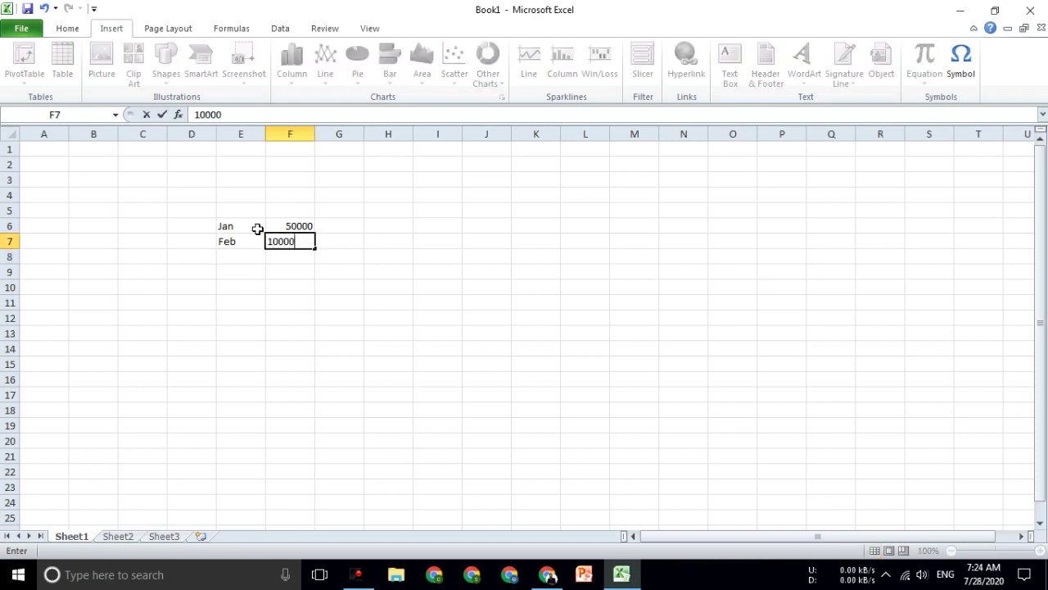
text(0)
key(Return)
Add March in cell E8 with the value 20000 in F8
key(Left)
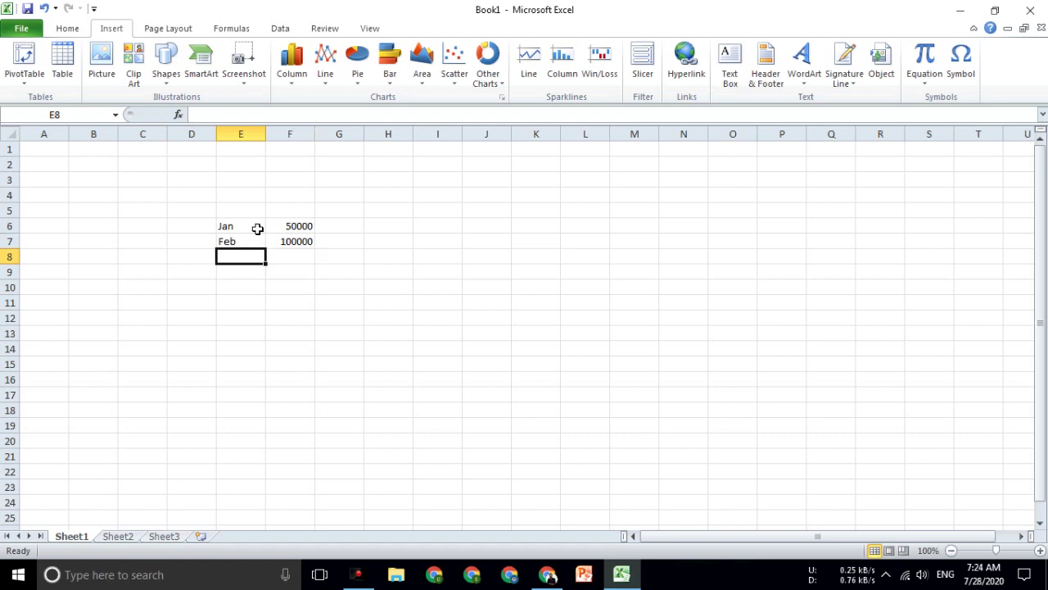
text(March)
key(Tab)
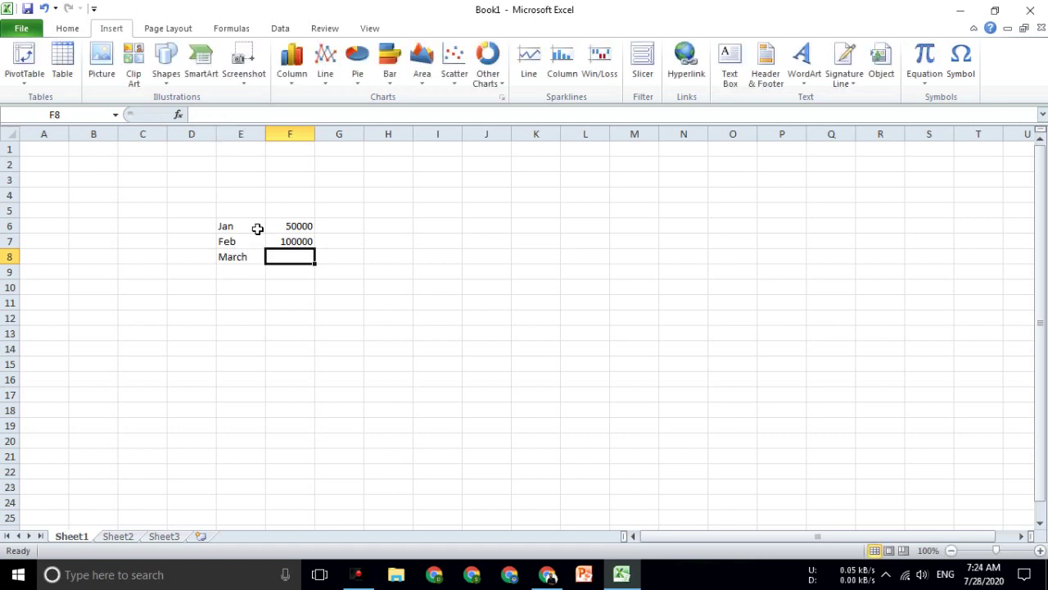
text(200)
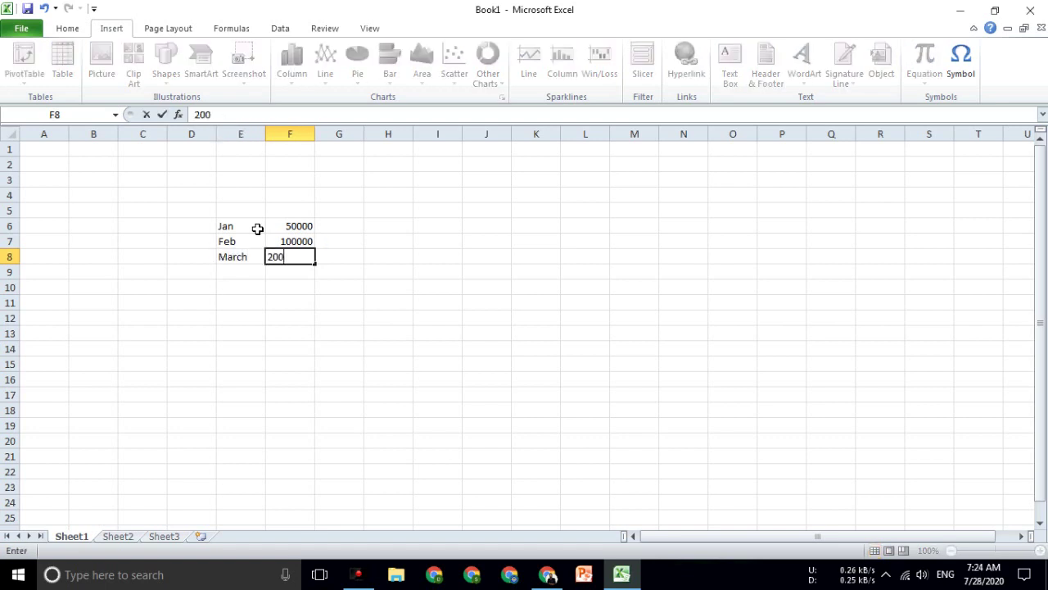
text(00)
key(Return)
Add April in cell E9 with the value 1000 in F9
text(April)
key(Tab)
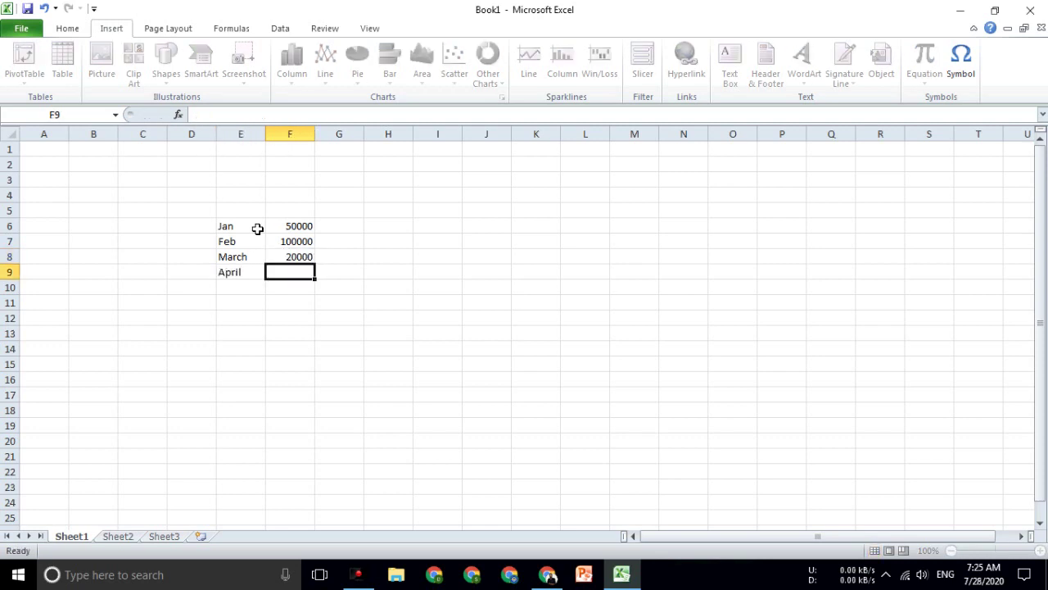
text(1000)
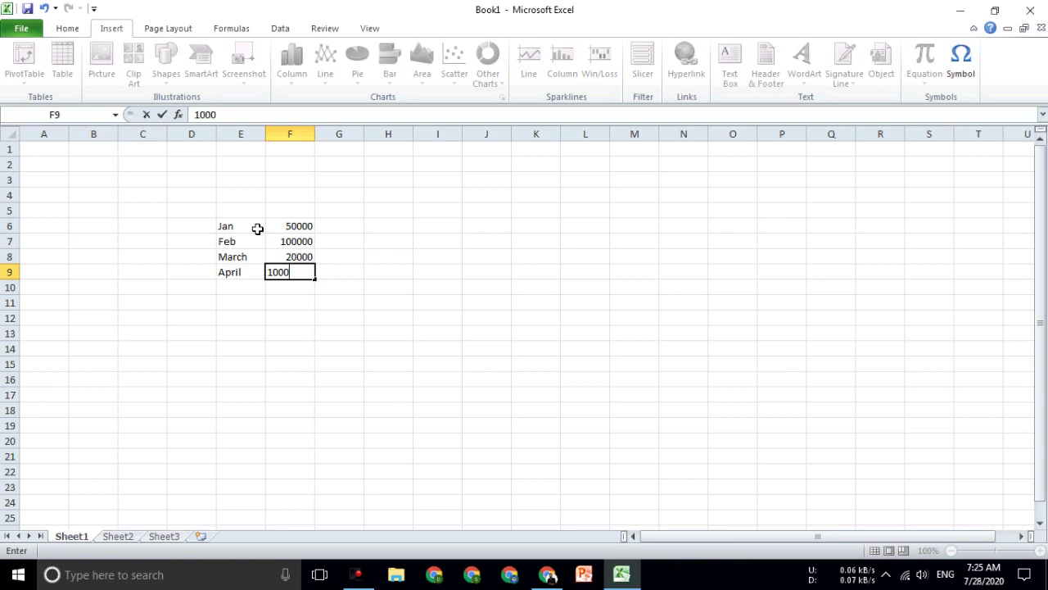
key(Return)
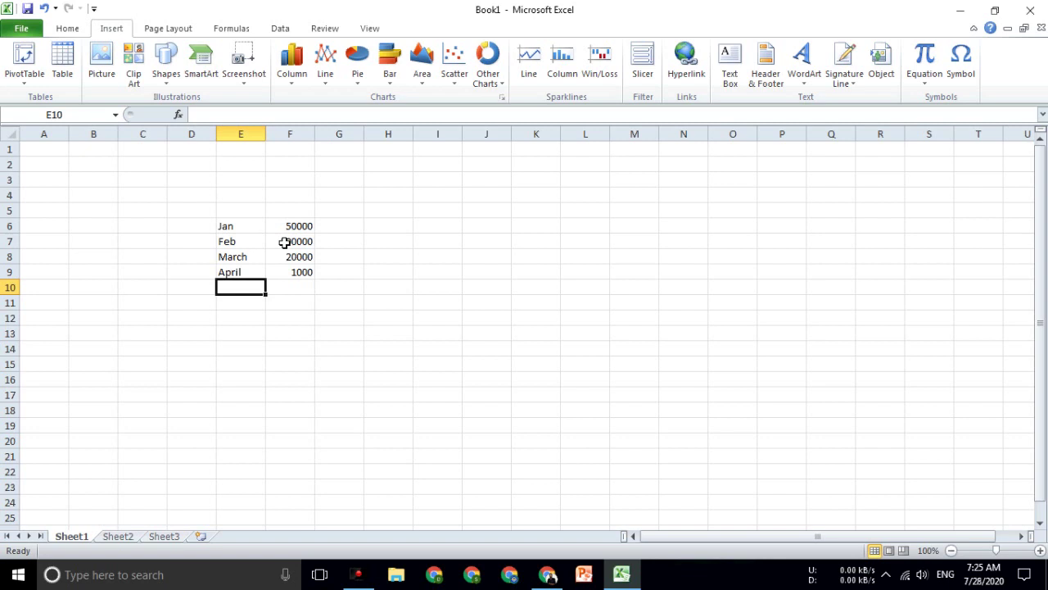
click(238, 230)
drag(238, 230, 302, 271)
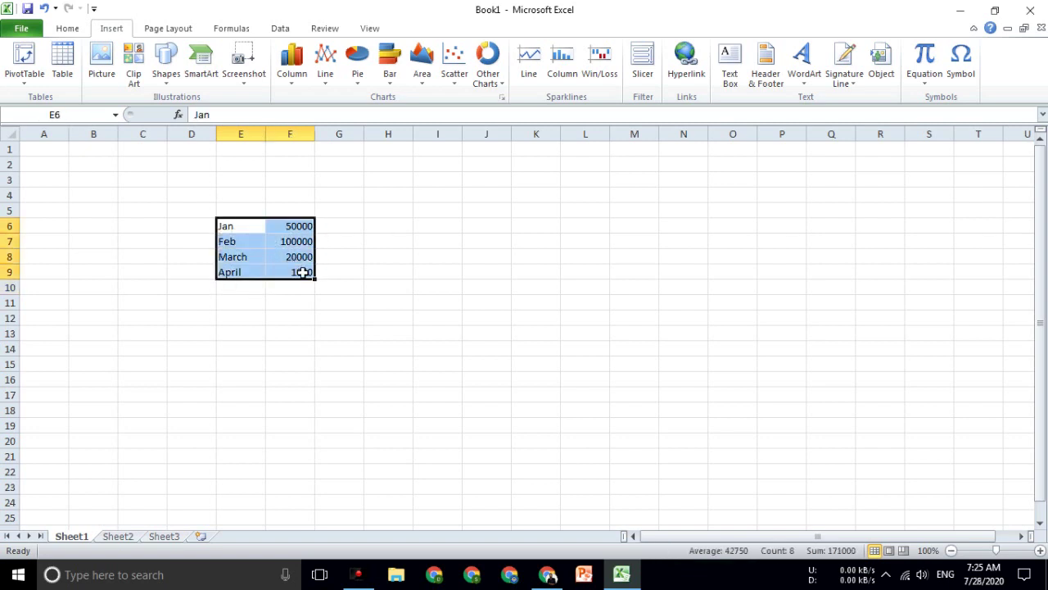
click(292, 73)
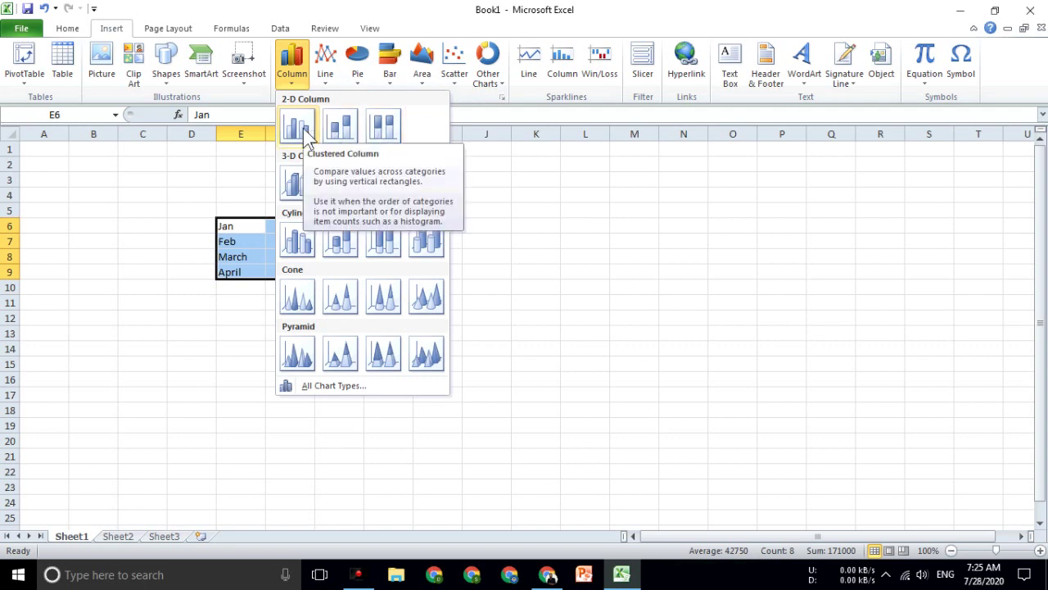
click(249, 284)
click(249, 285)
drag(220, 224, 243, 259)
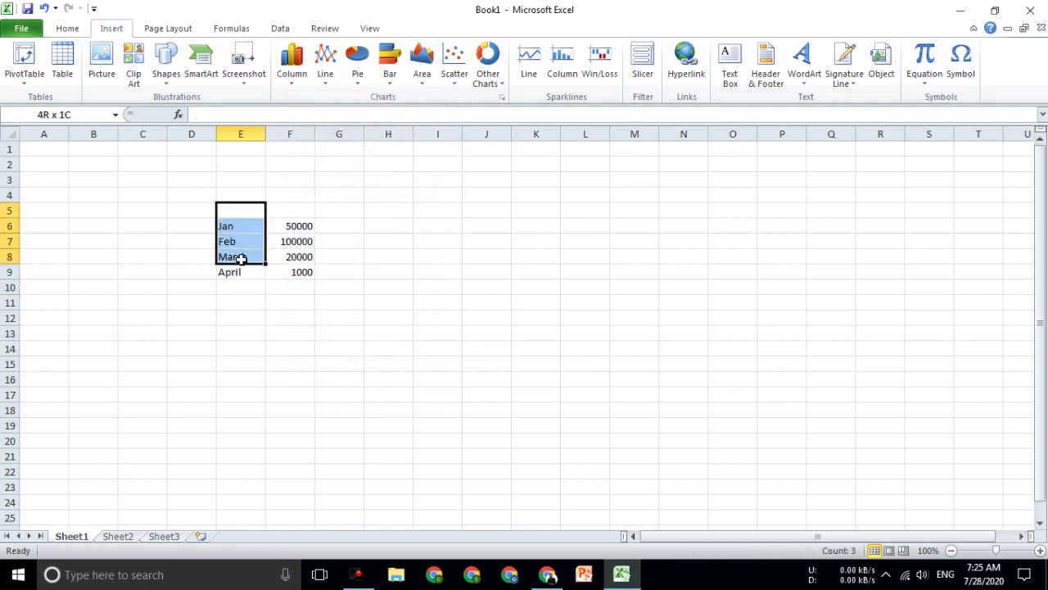
drag(278, 221, 293, 257)
click(368, 287)
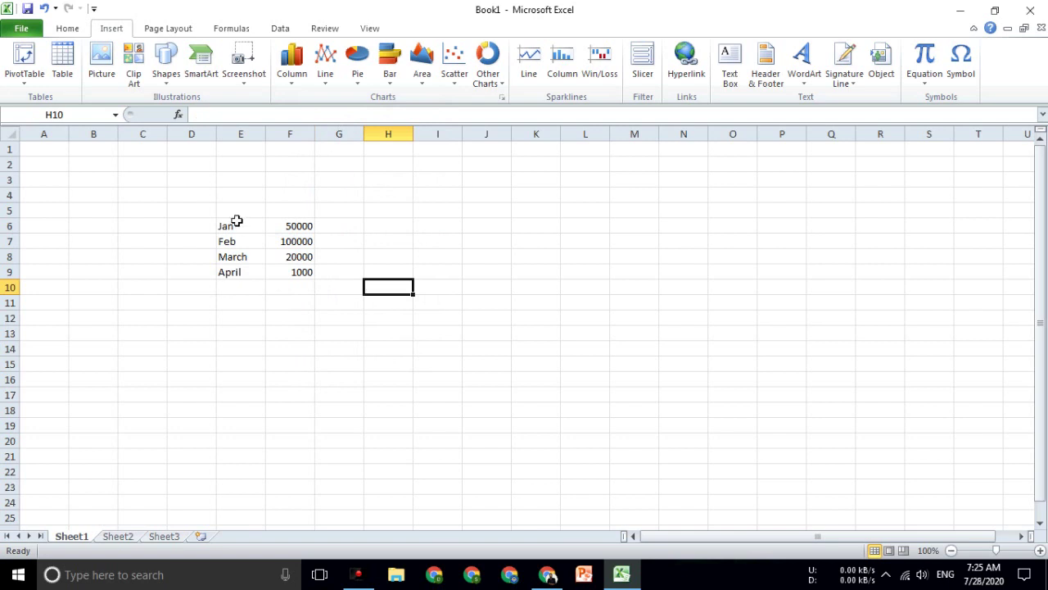
Insert a 2-D Clustered Column chart from the range E5:F9 and deselect it
drag(236, 210, 308, 270)
click(292, 61)
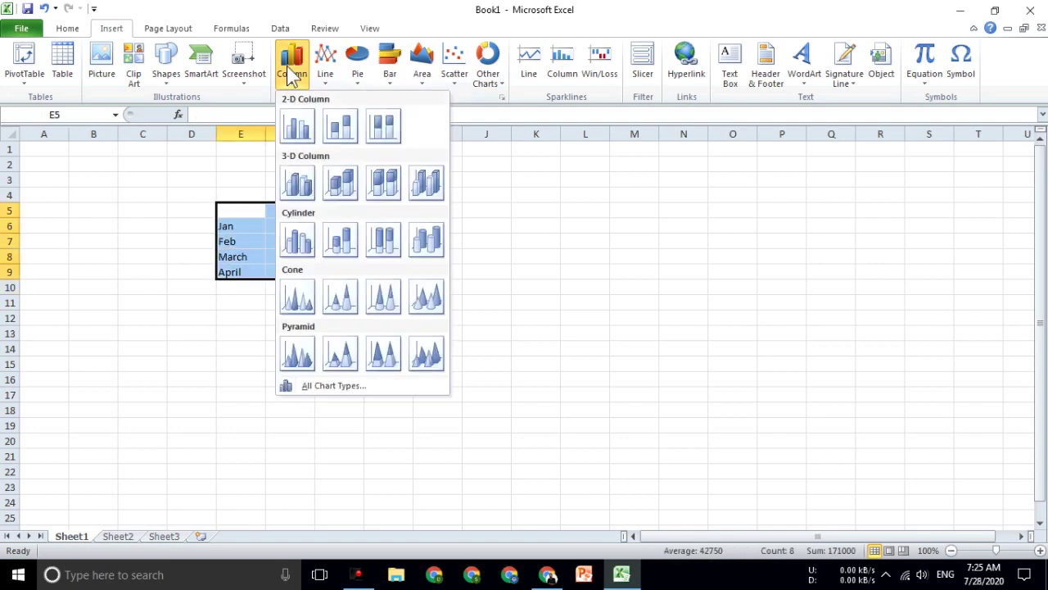
click(309, 144)
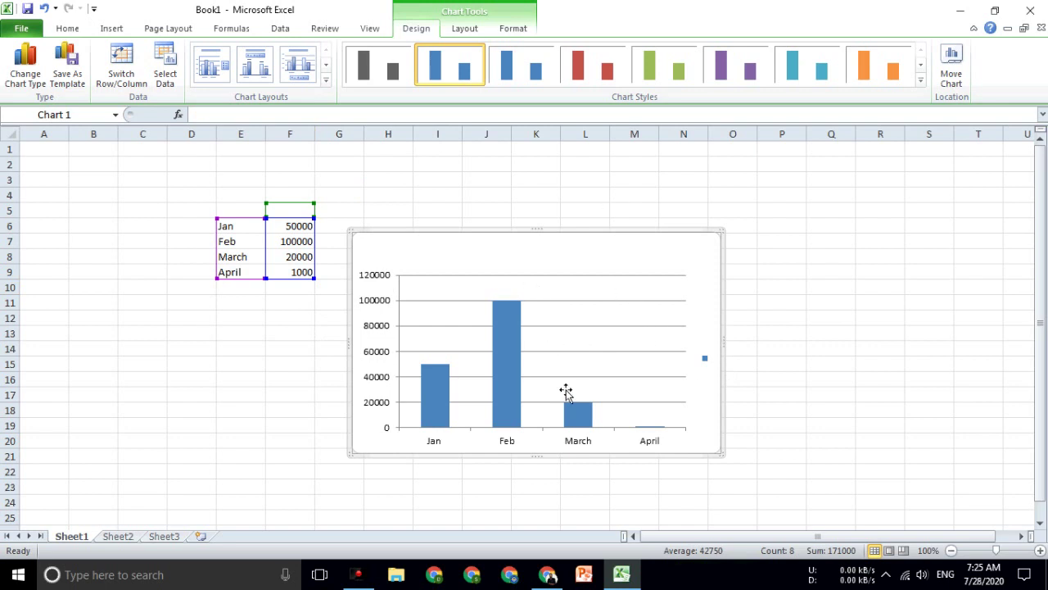
click(569, 325)
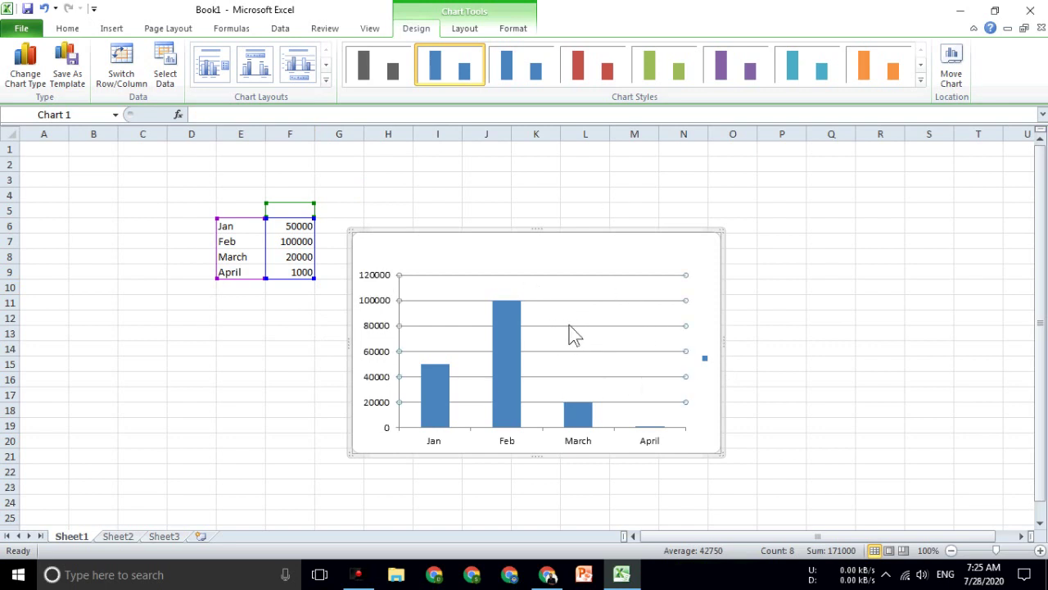
click(783, 348)
mouse_move(499, 393)
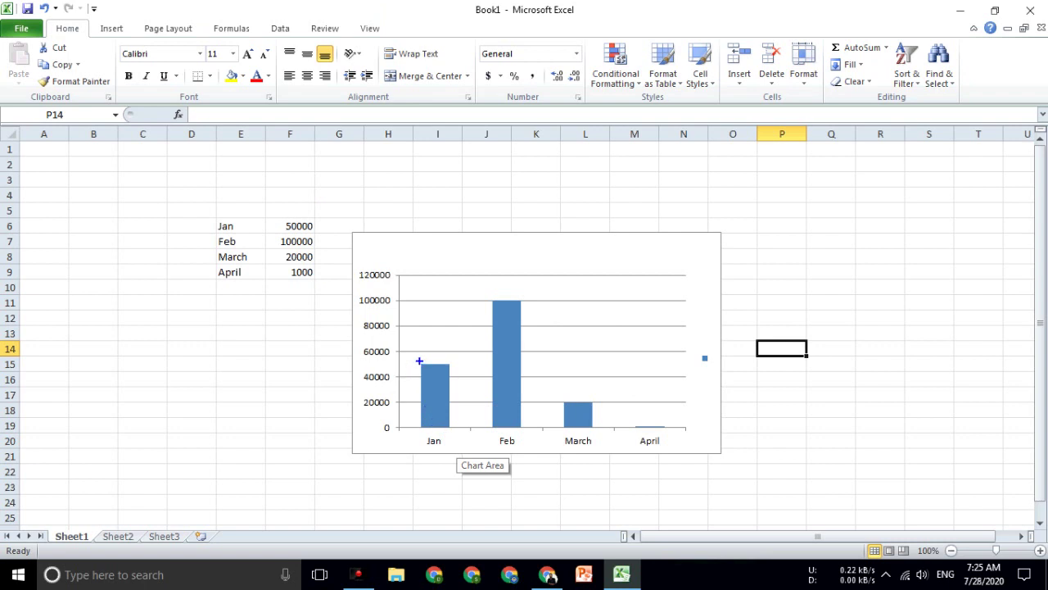
mouse_move(417, 360)
mouse_down()
mouse_move(439, 371)
mouse_move(457, 439)
mouse_up()
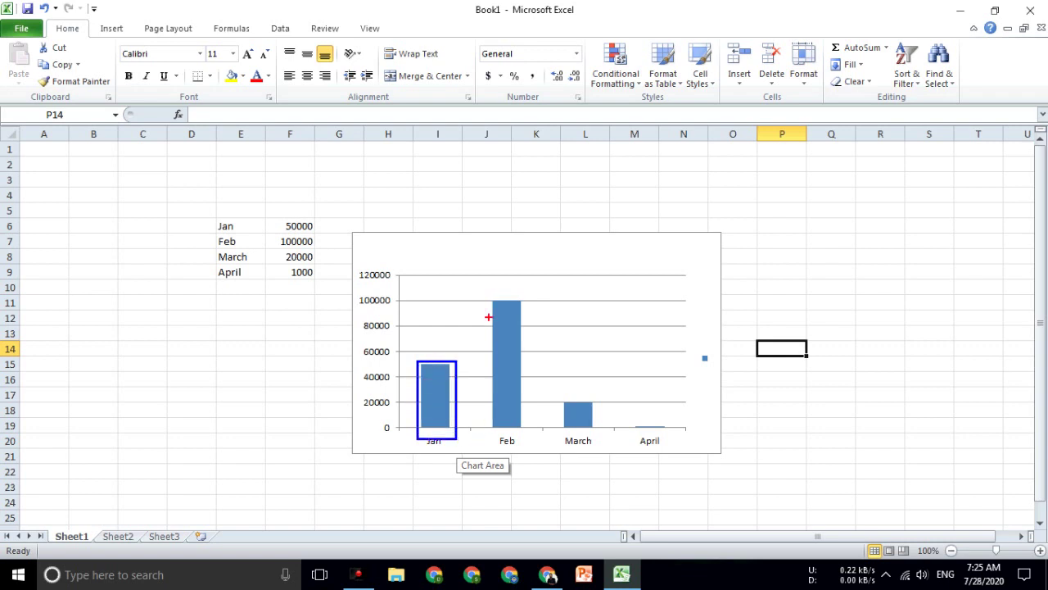
drag(481, 288, 534, 455)
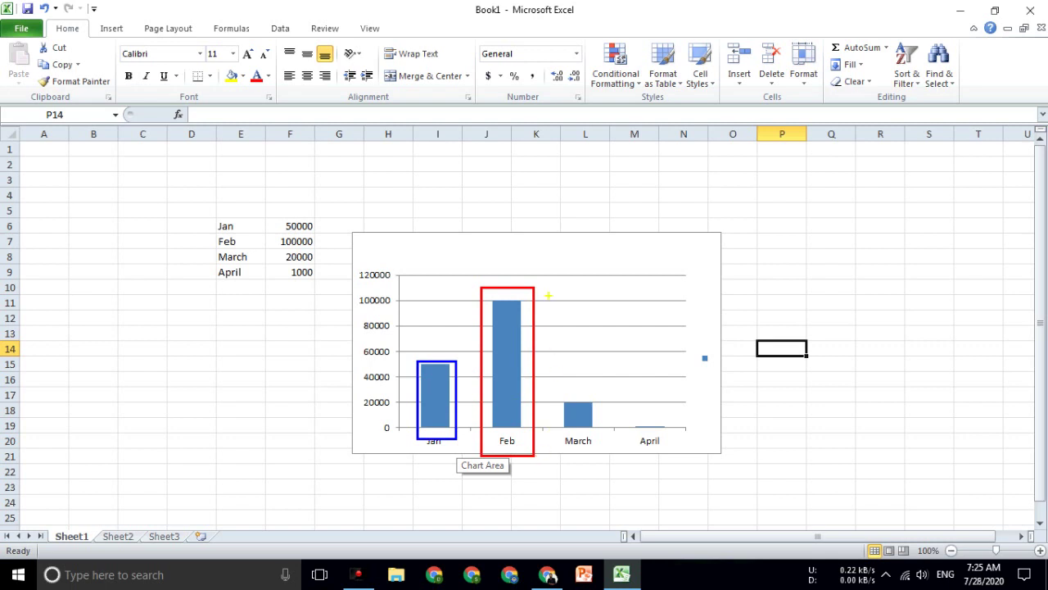
mouse_move(551, 276)
mouse_down()
mouse_move(595, 458)
mouse_move(604, 460)
mouse_up()
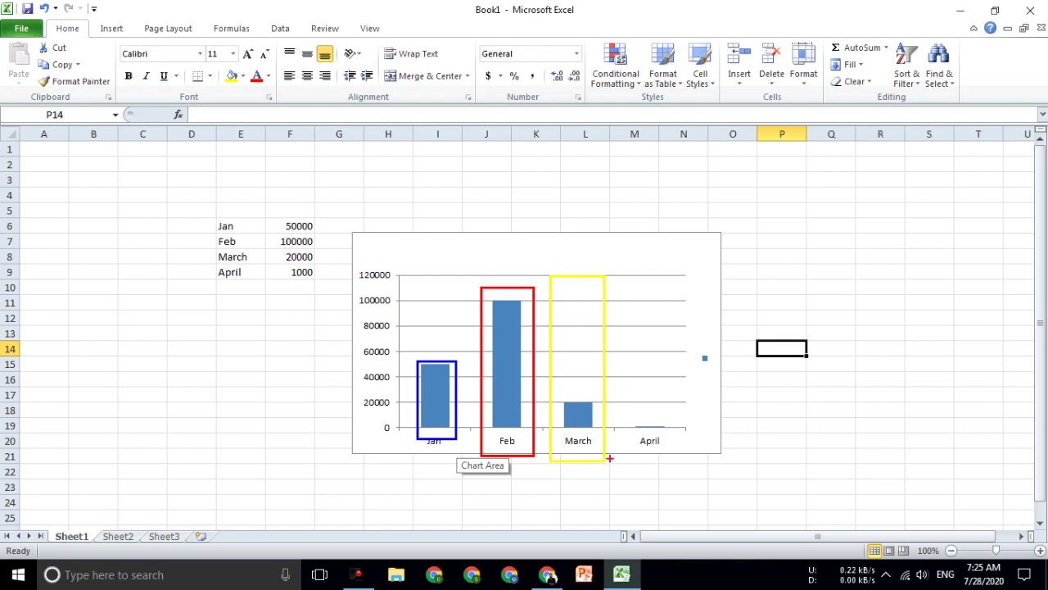
drag(623, 415, 682, 455)
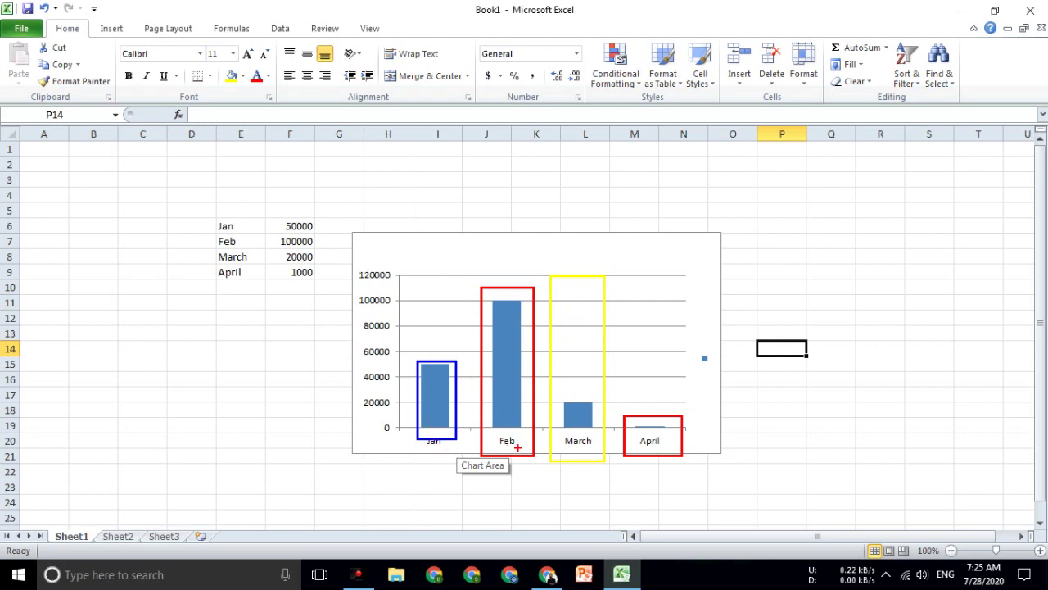
drag(517, 447, 511, 308)
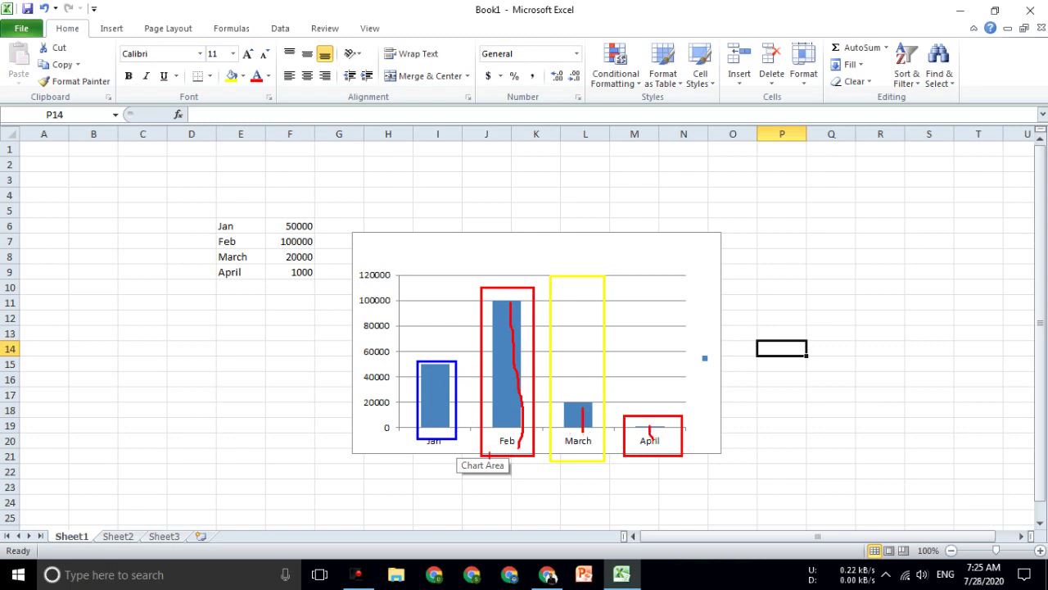
drag(446, 449, 445, 367)
key(Escape)
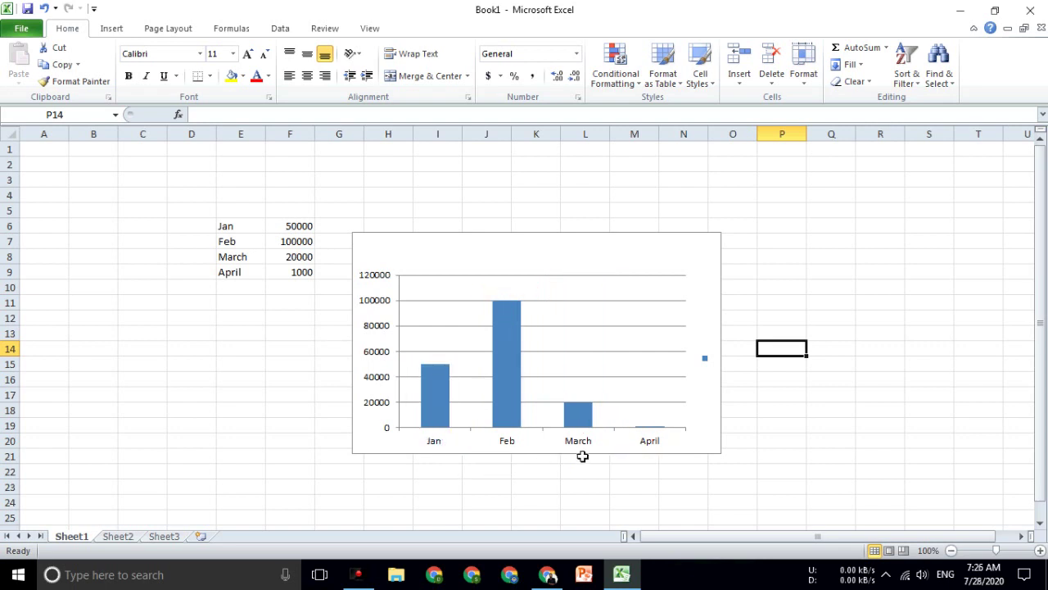
Review the Design, Layout and Format options available for the column chart
click(487, 350)
click(422, 31)
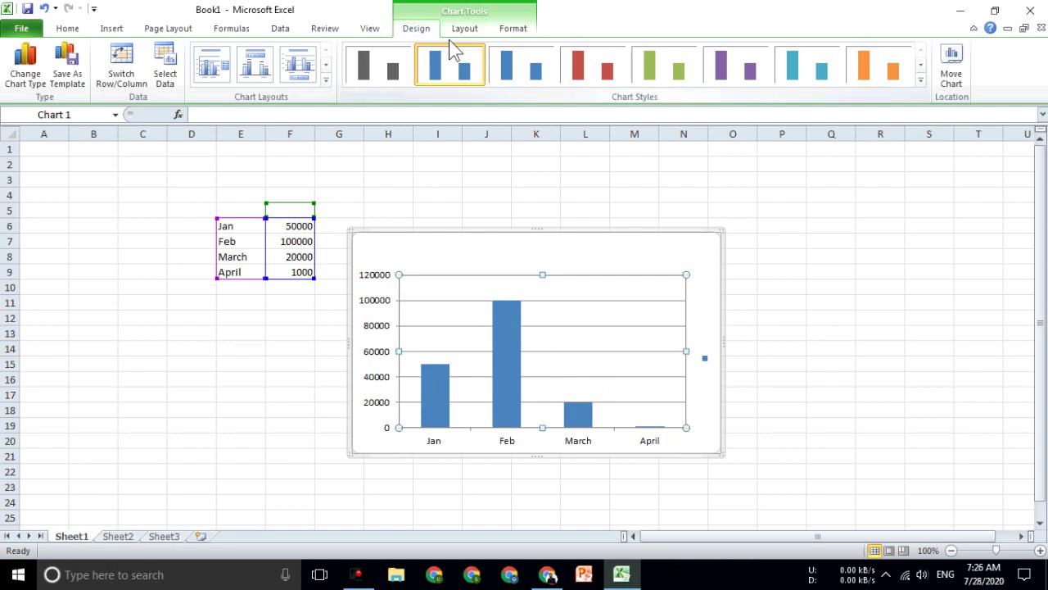
click(477, 31)
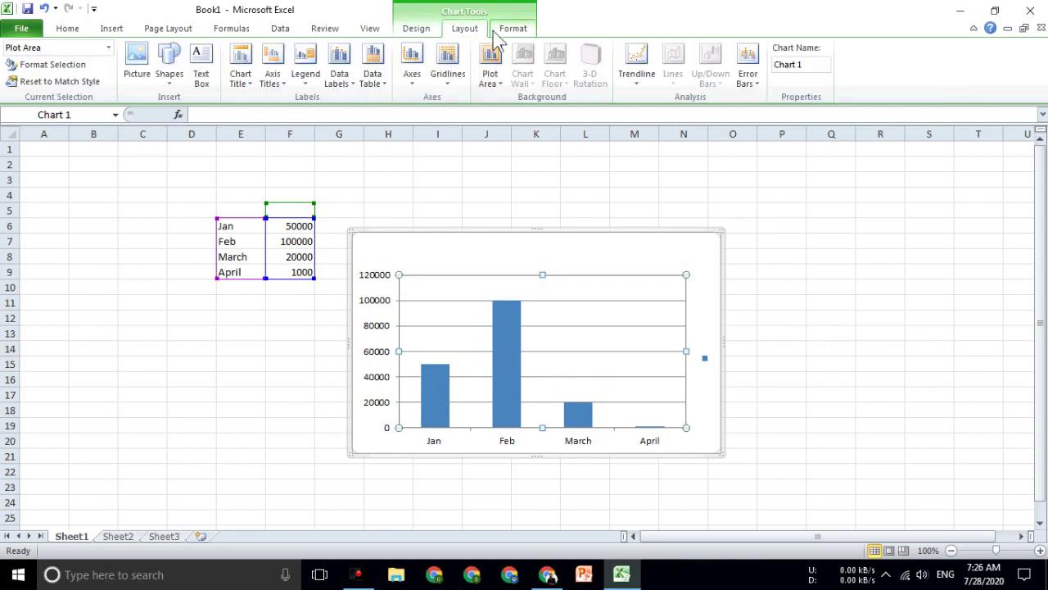
click(514, 31)
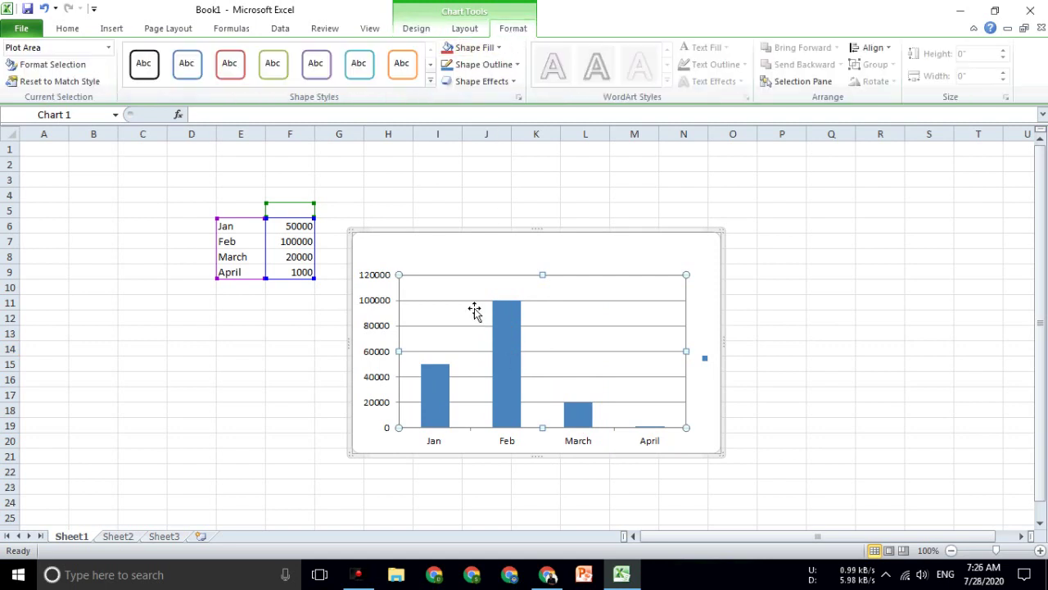
Change the existing column chart to the clustered Pyramid column type
click(375, 207)
click(110, 33)
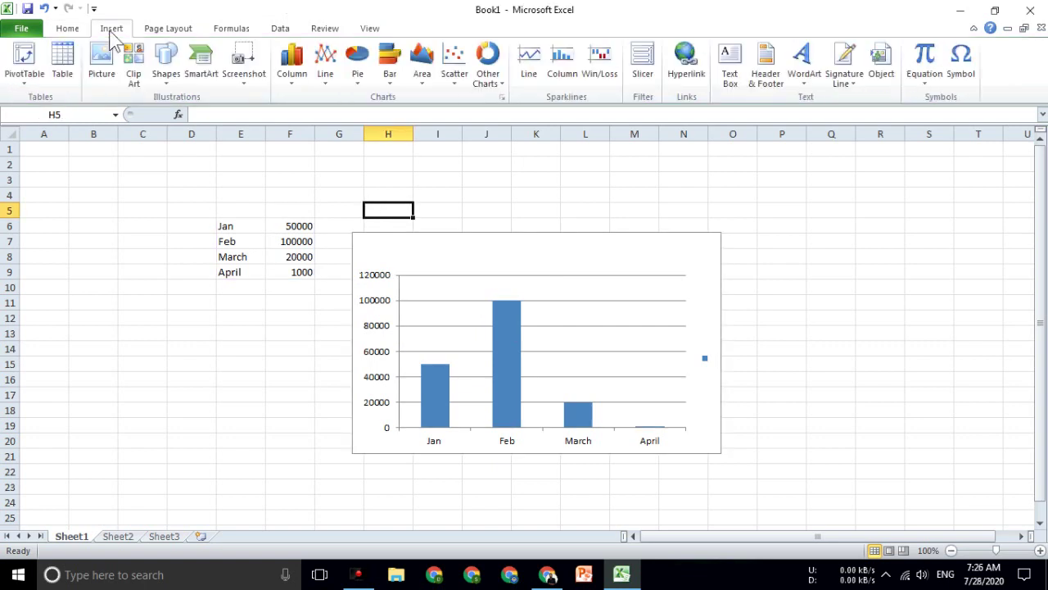
click(302, 85)
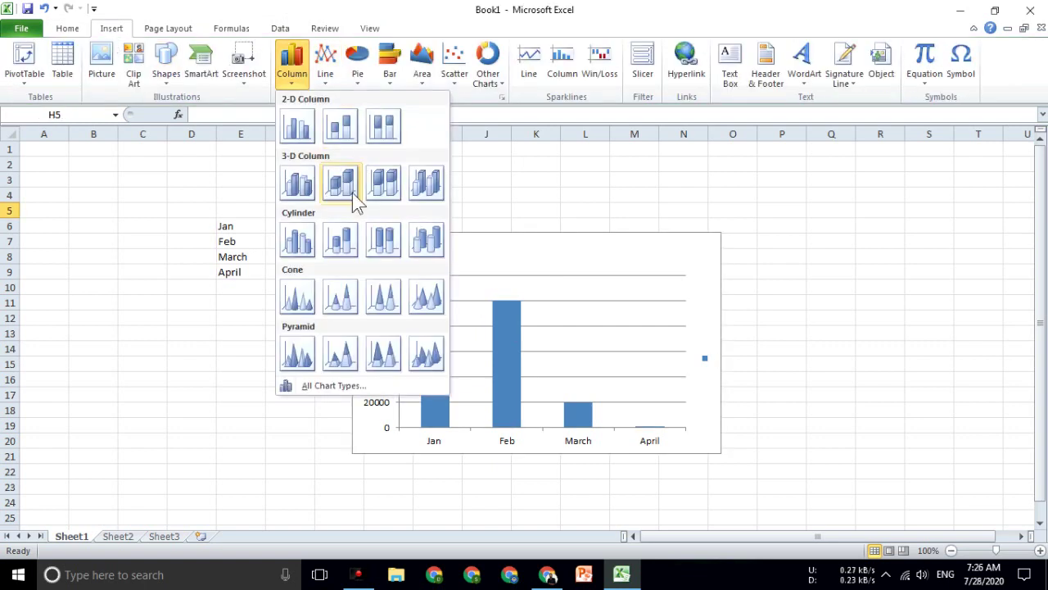
click(560, 366)
click(559, 366)
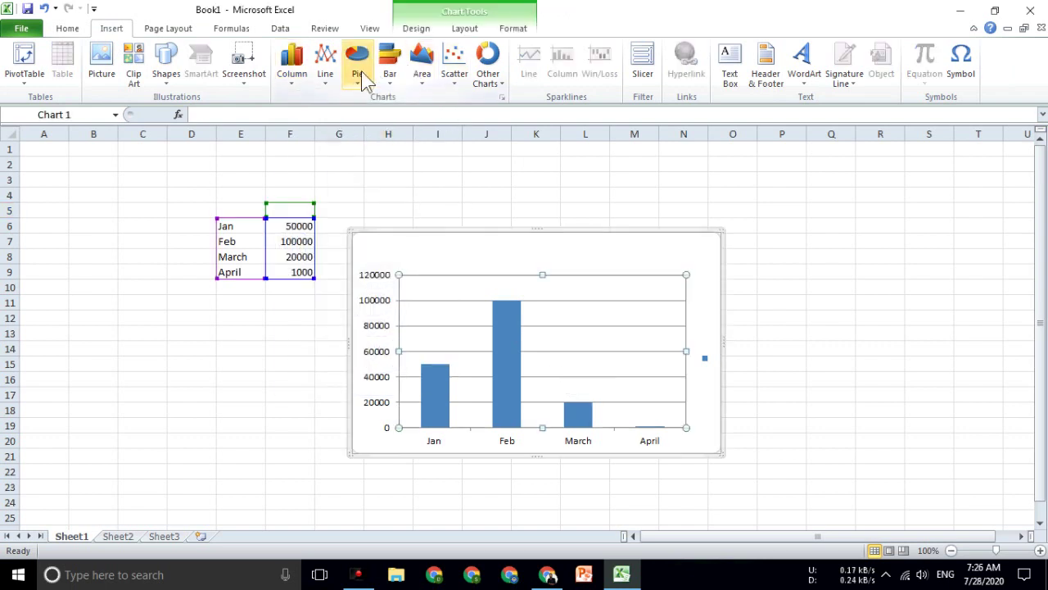
click(295, 74)
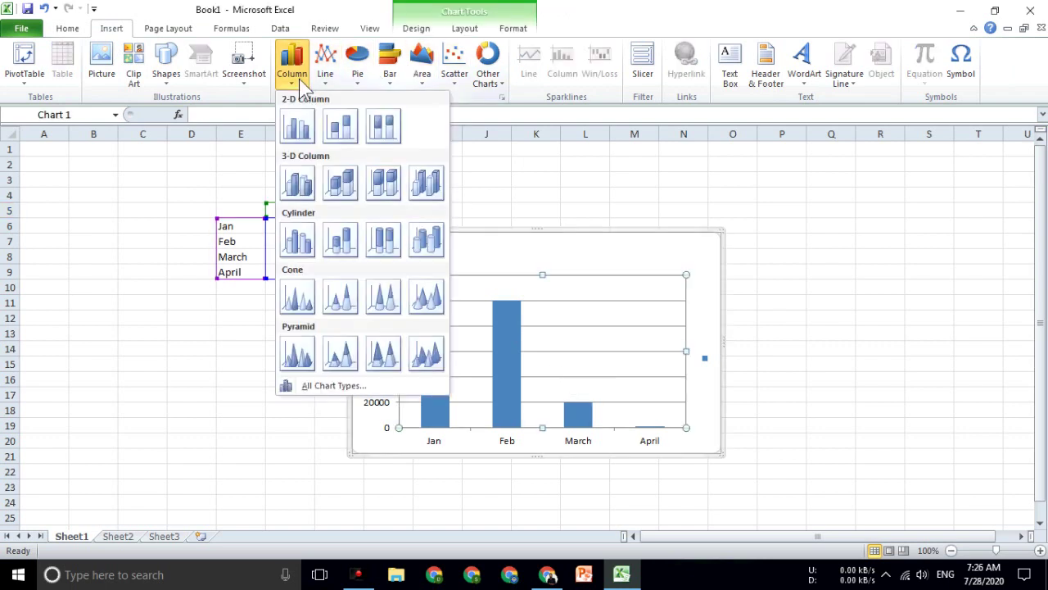
click(298, 359)
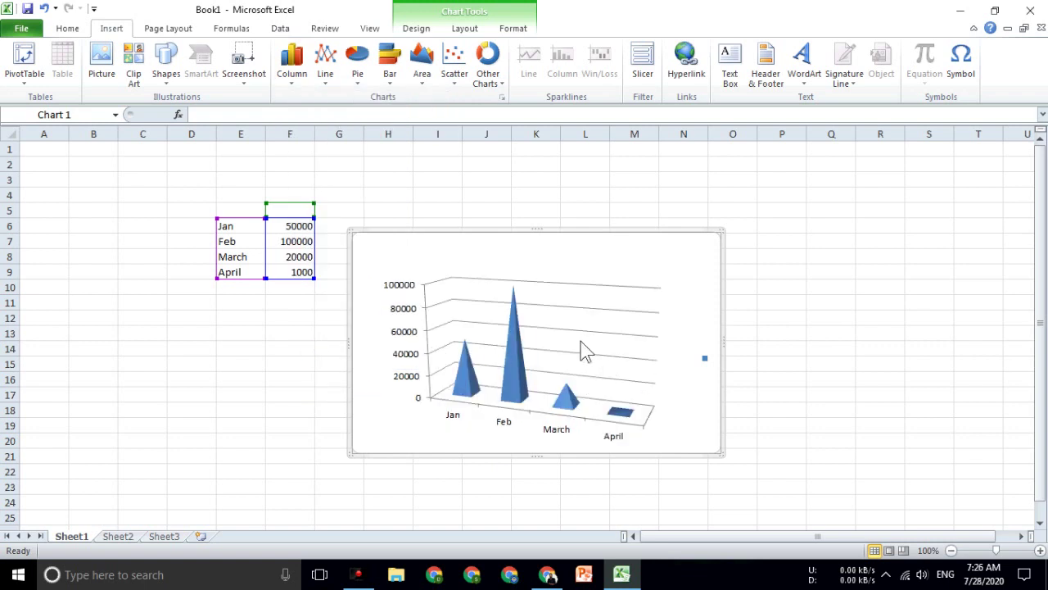
Change the chart to the 3-D Cylinder type, followed by the 3-D Clustered Column type
click(578, 354)
click(293, 72)
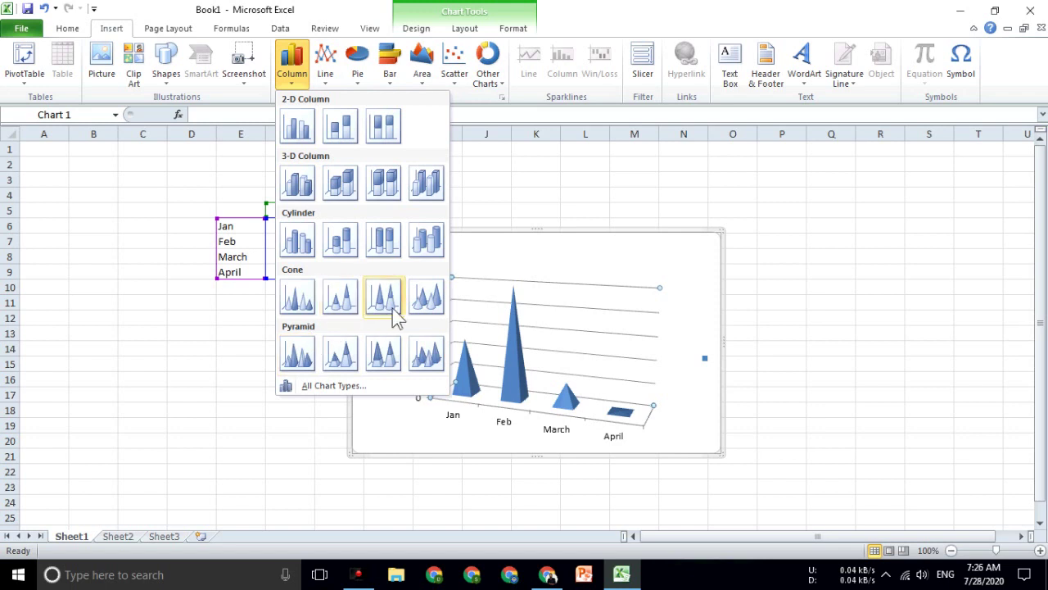
click(431, 254)
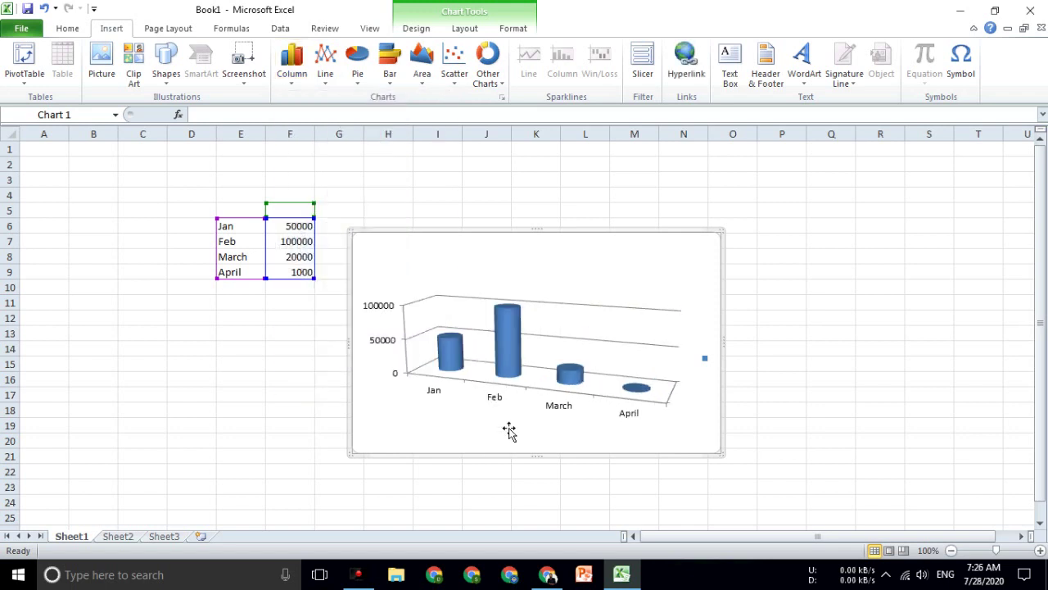
click(298, 85)
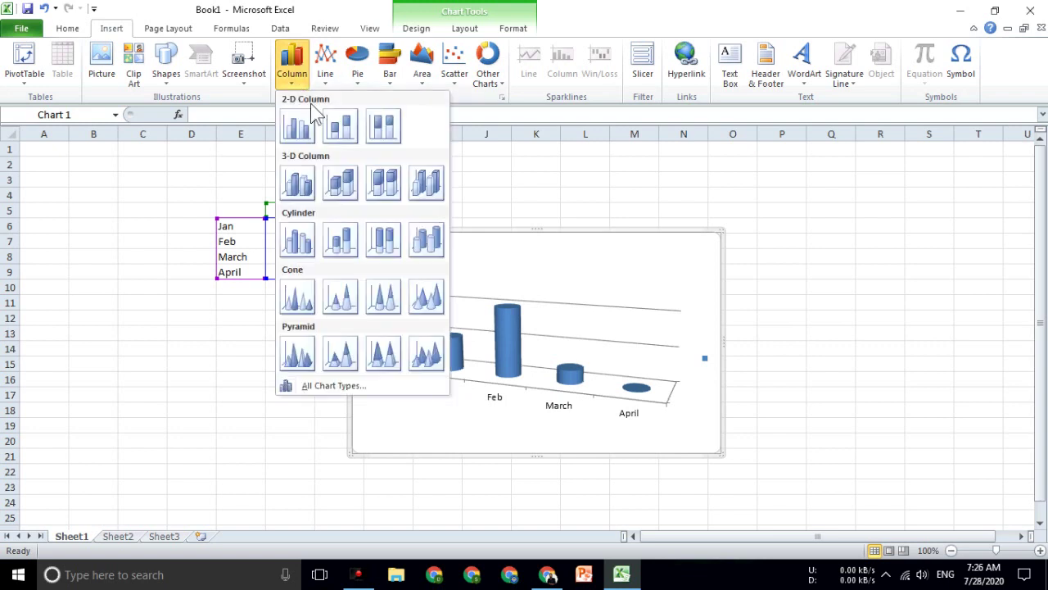
click(309, 186)
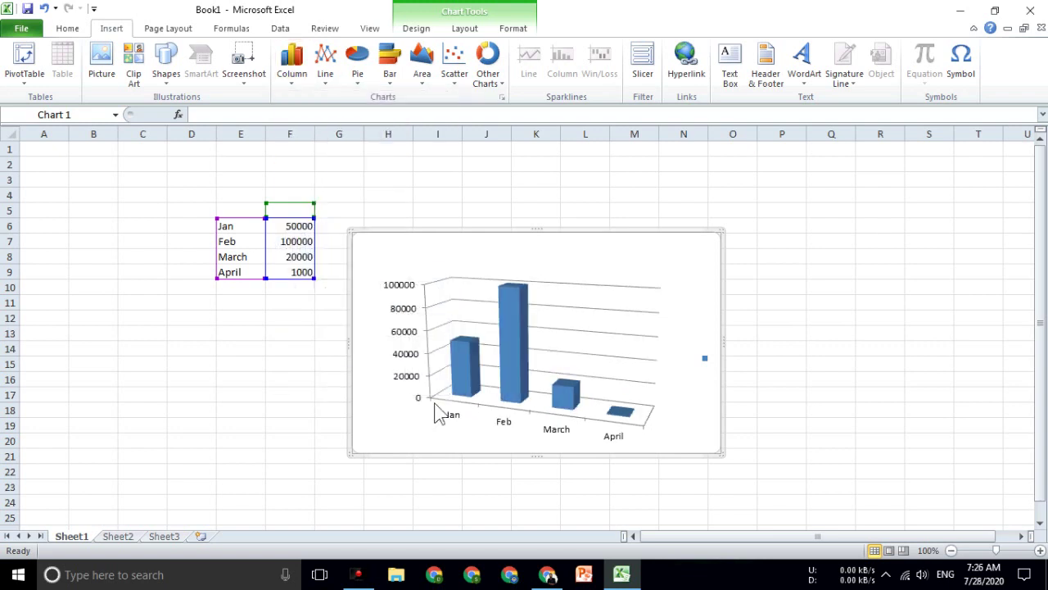
Look over the full list of chart types in the Change Chart Type dialog and close it without choosing one
click(300, 82)
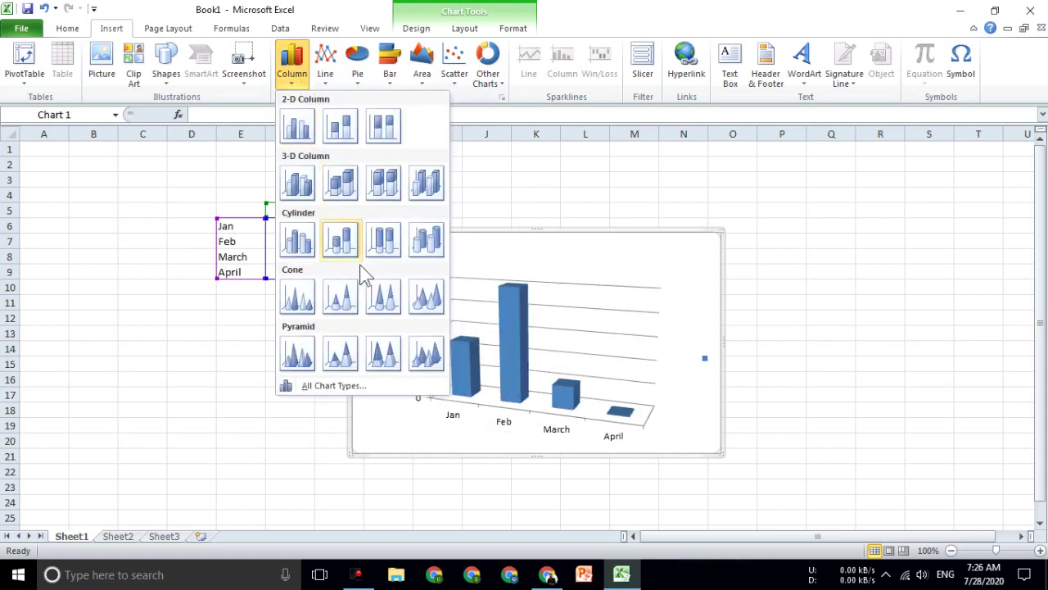
click(334, 387)
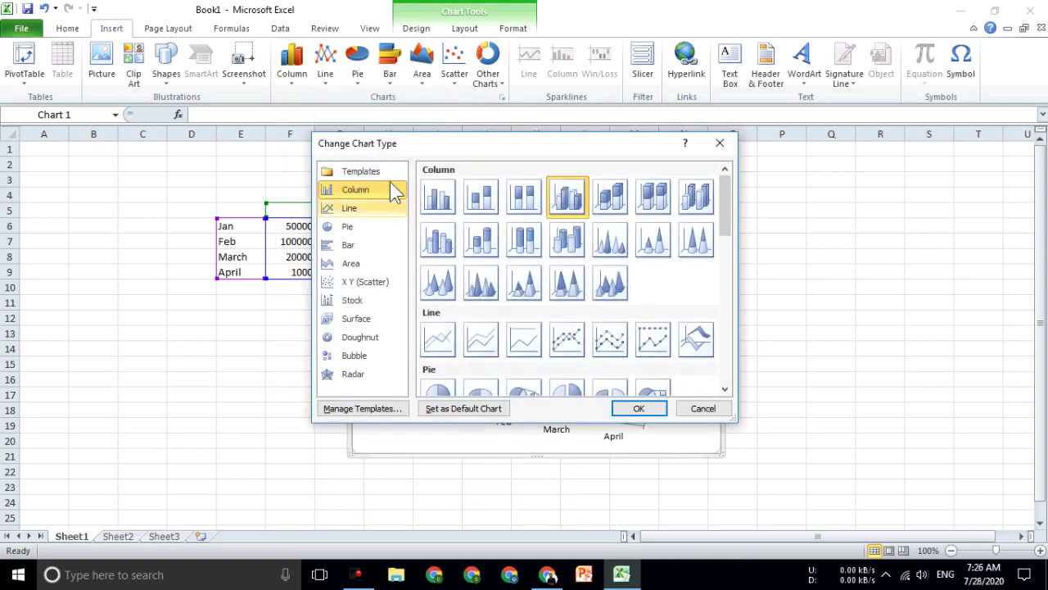
drag(438, 137, 839, 189)
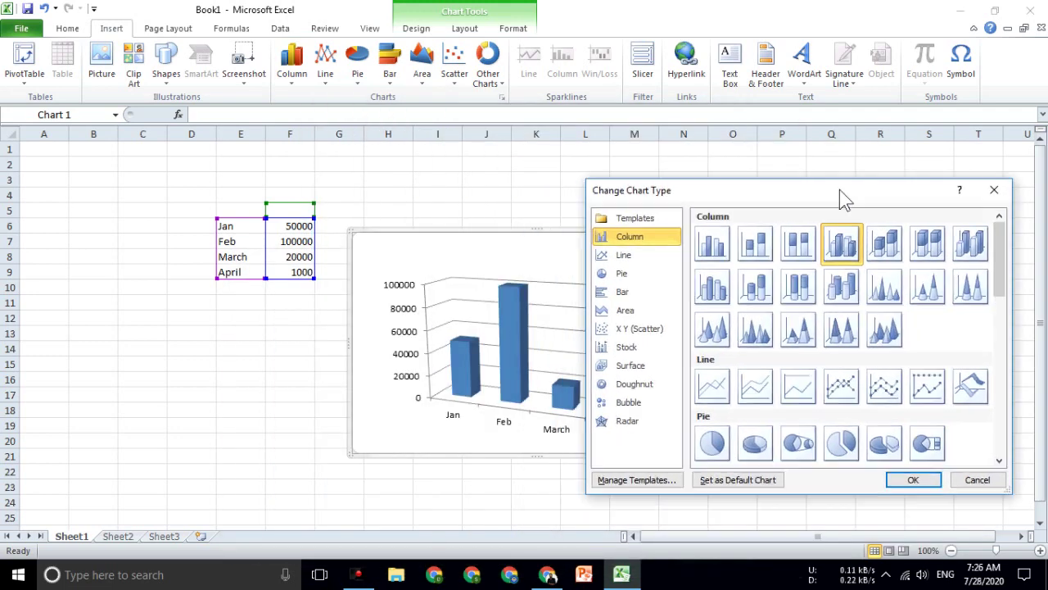
click(993, 191)
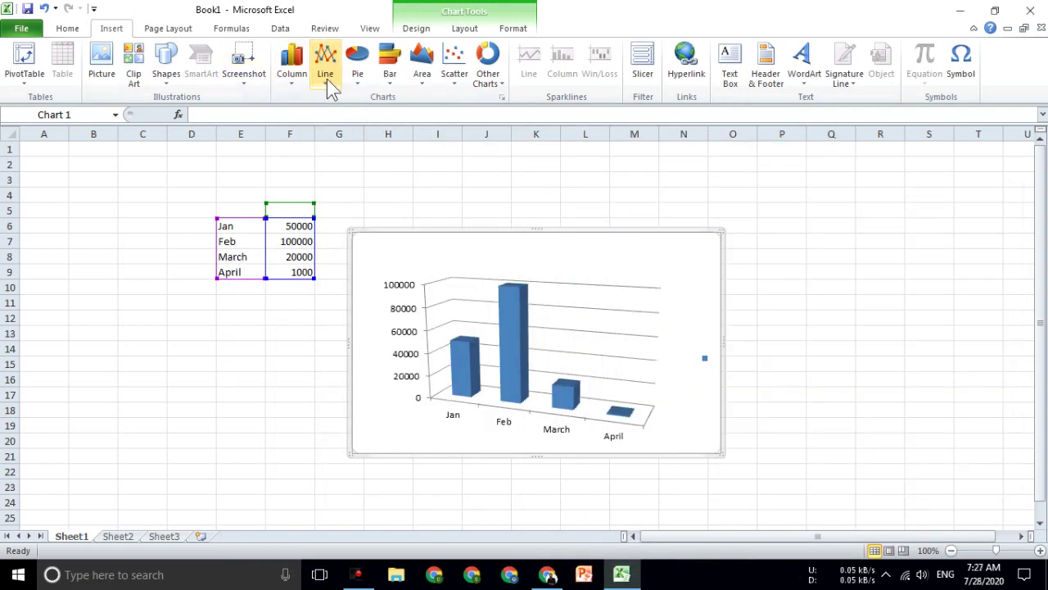
Review the subtypes offered for Column, Line, Pie, Bar, Area, Scatter and Other Charts
click(300, 89)
click(326, 82)
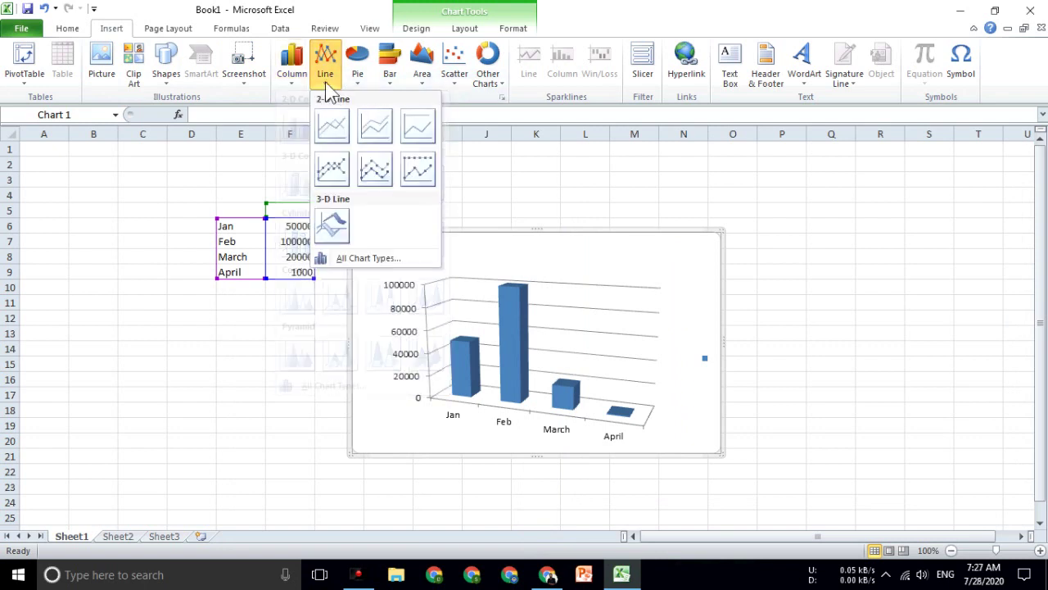
click(362, 82)
click(390, 82)
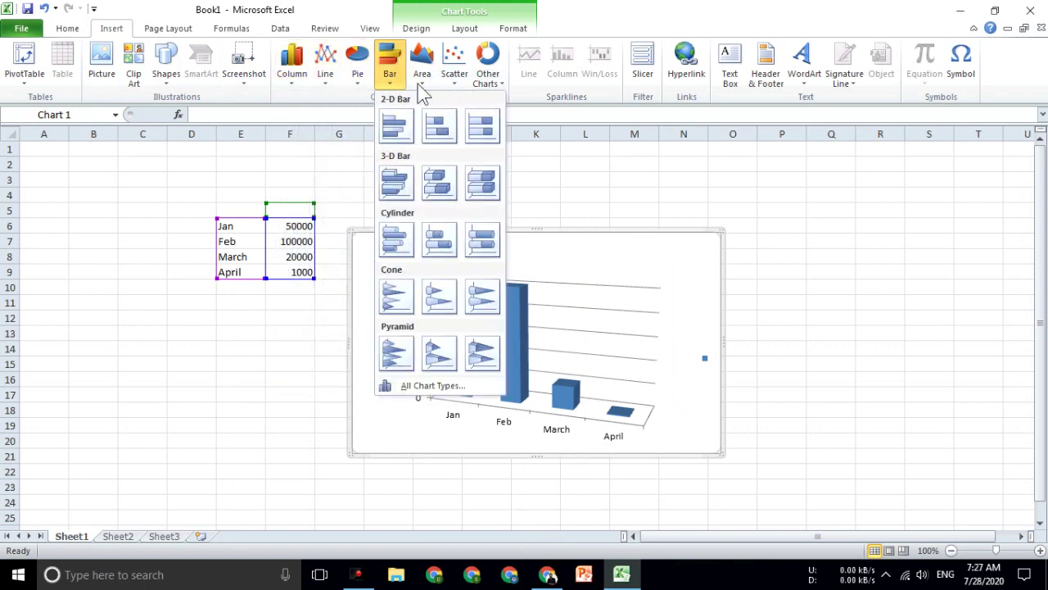
click(420, 82)
click(453, 82)
click(489, 84)
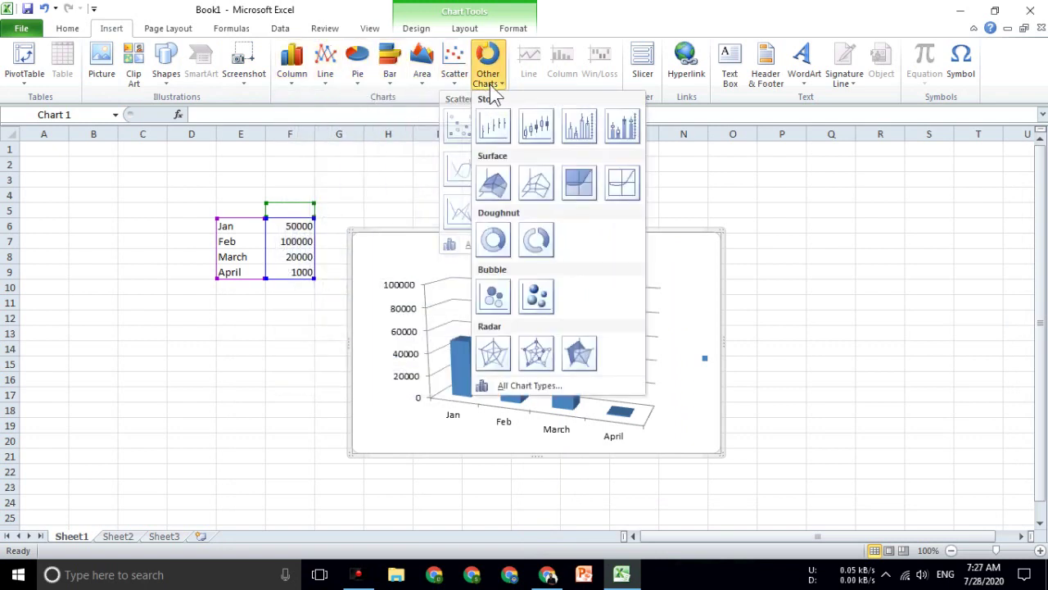
click(389, 291)
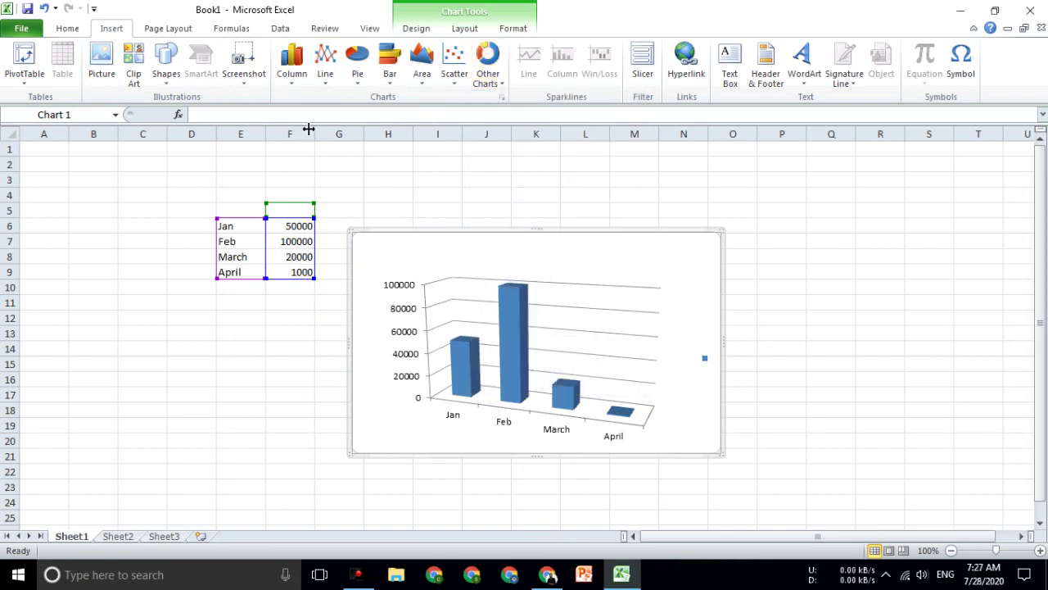
click(293, 82)
click(325, 82)
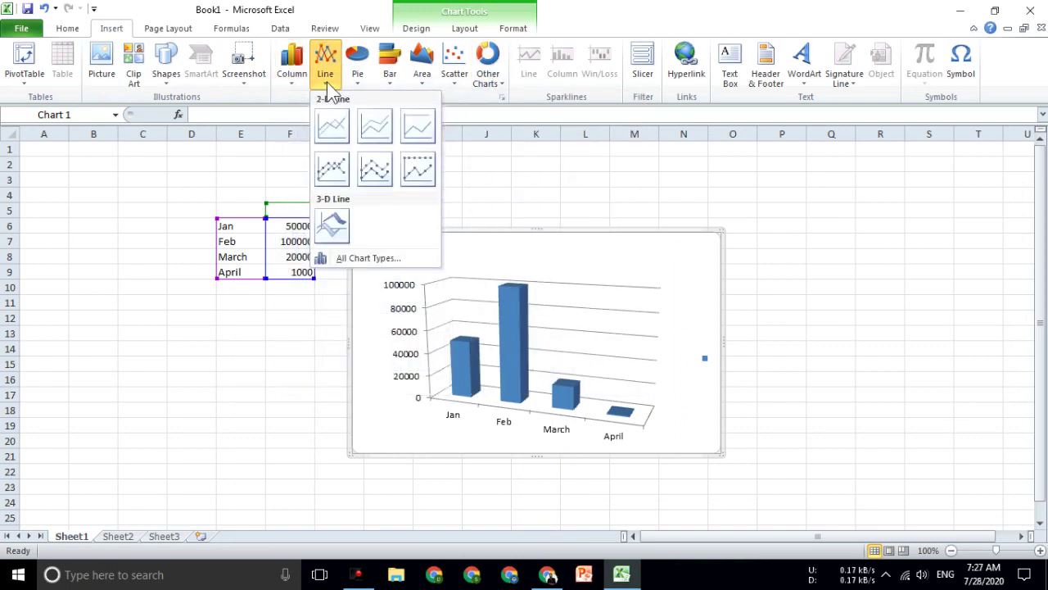
click(357, 78)
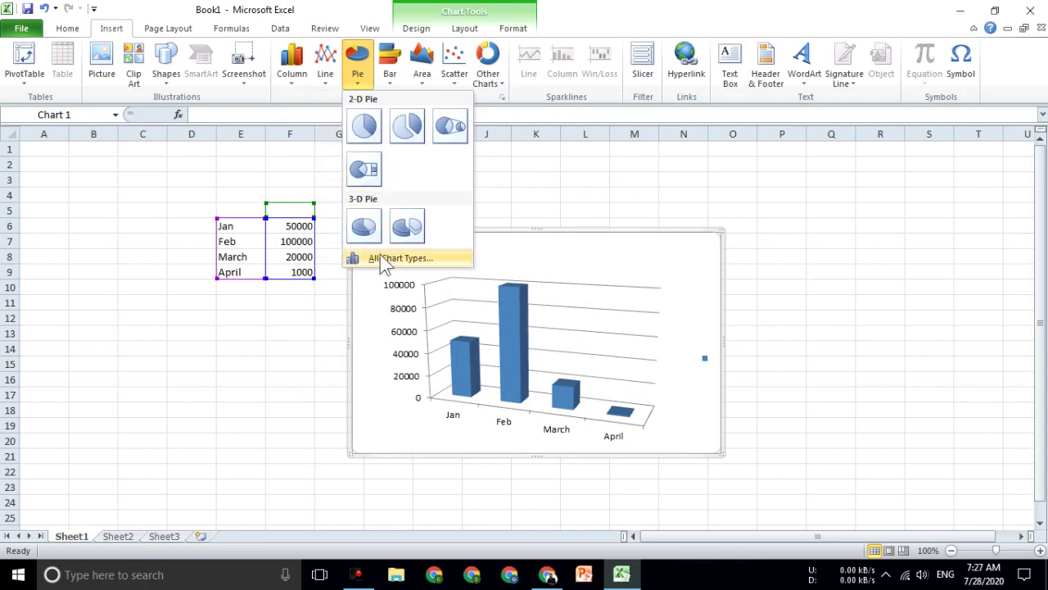
click(390, 78)
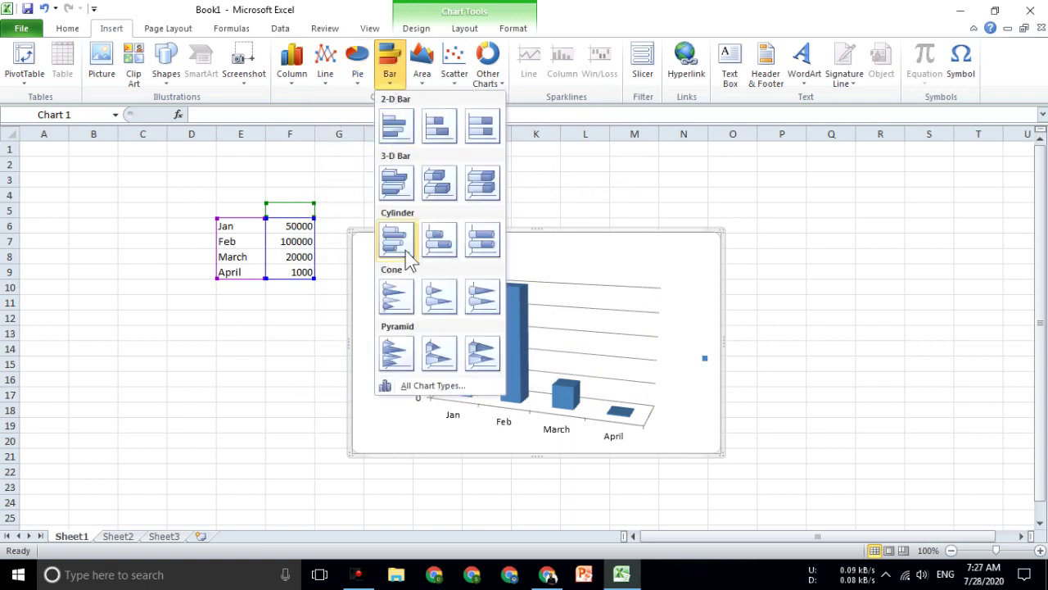
Change the column chart to the exploded 3-D pie type from the full list of chart types
click(291, 82)
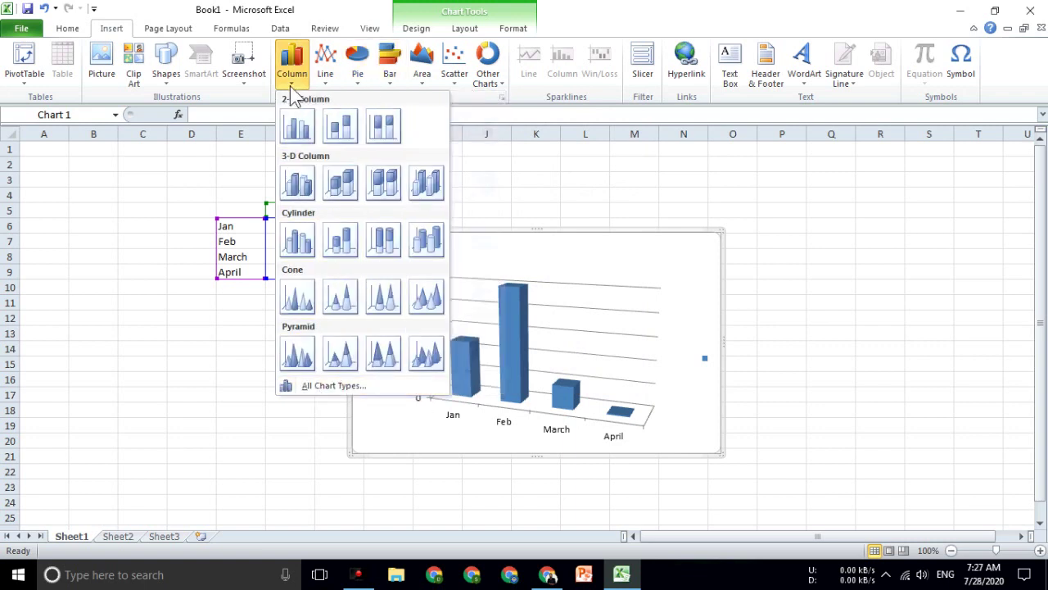
click(333, 390)
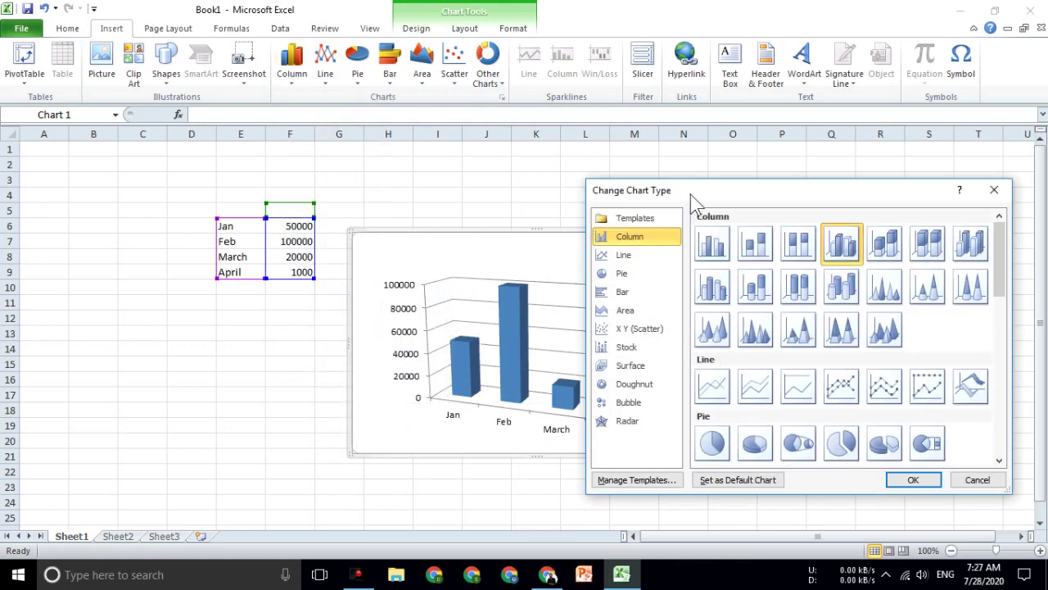
drag(691, 194, 177, 162)
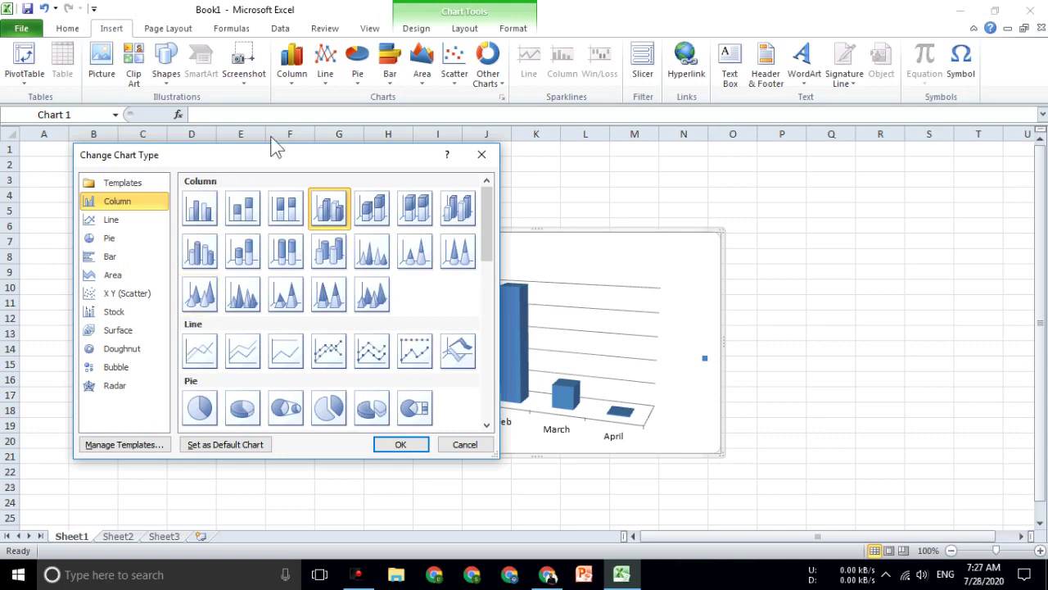
drag(262, 159, 709, 143)
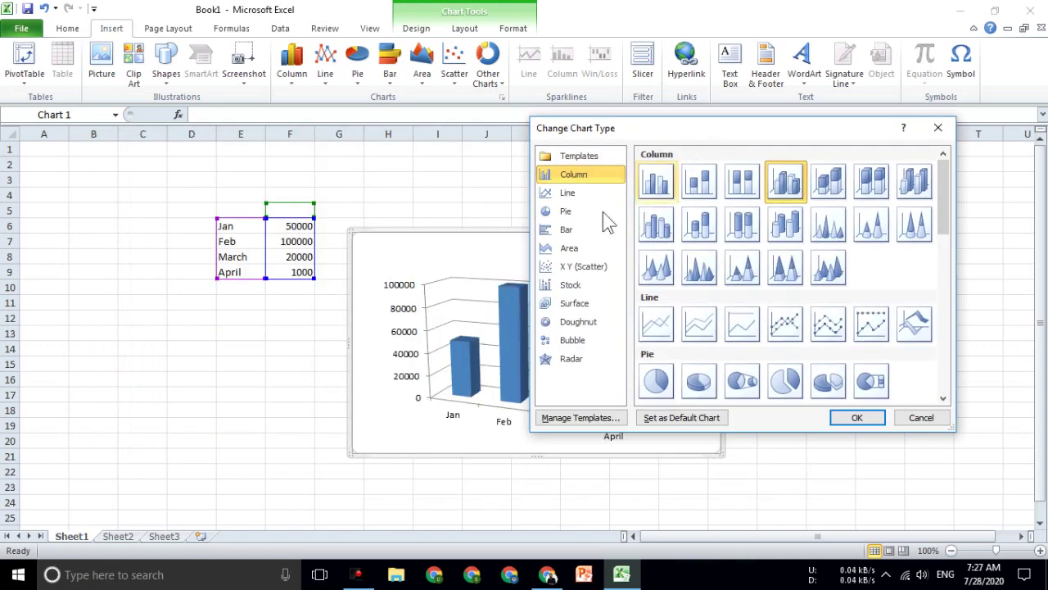
click(565, 213)
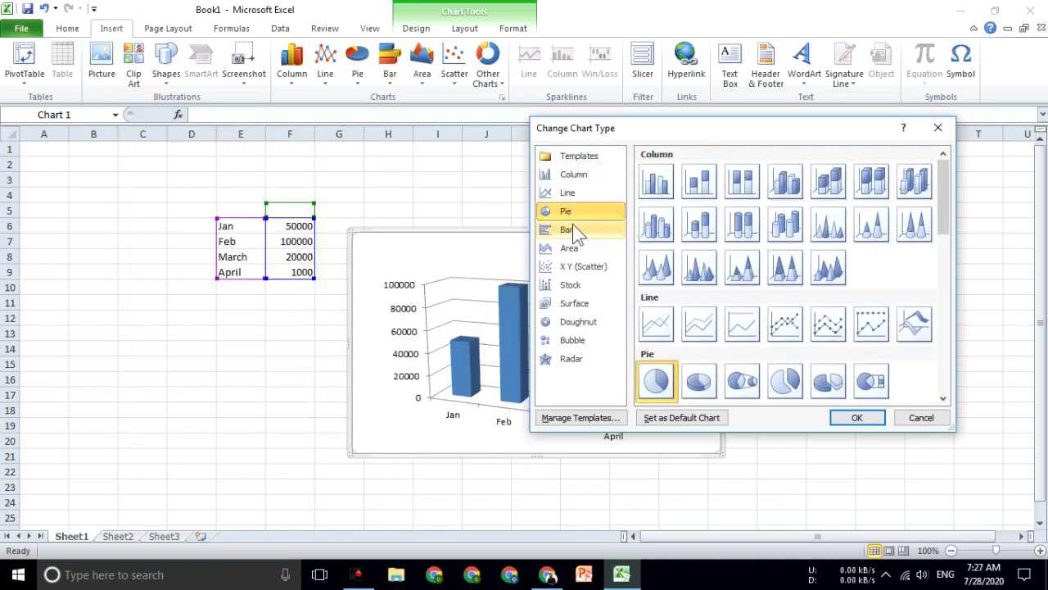
click(825, 384)
click(842, 419)
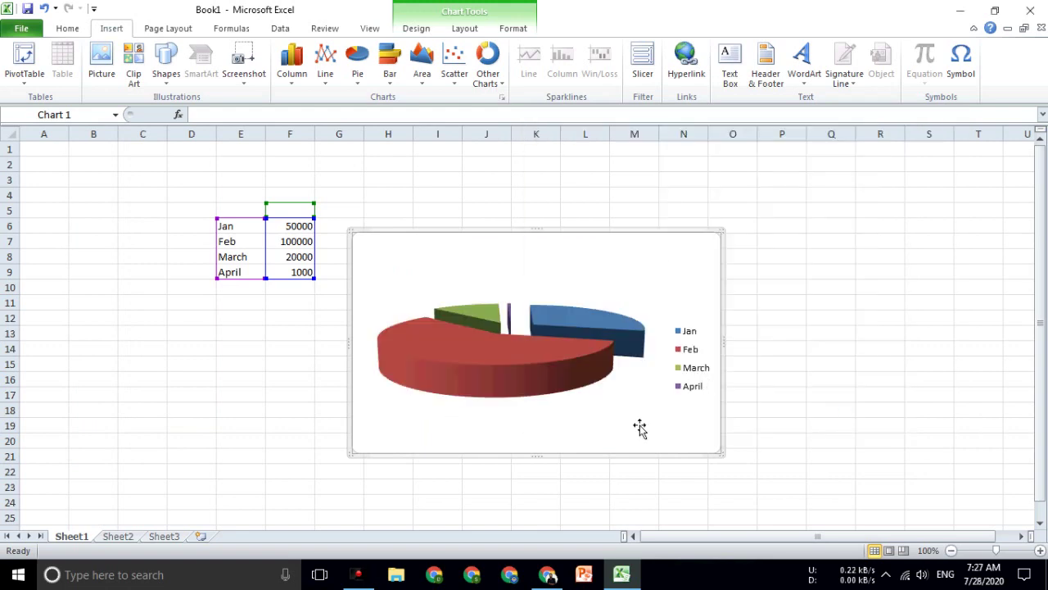
Browse all chart types and change the exploded 3-D pie to an X Y (Scatter) chart with smooth lines and markers
click(287, 90)
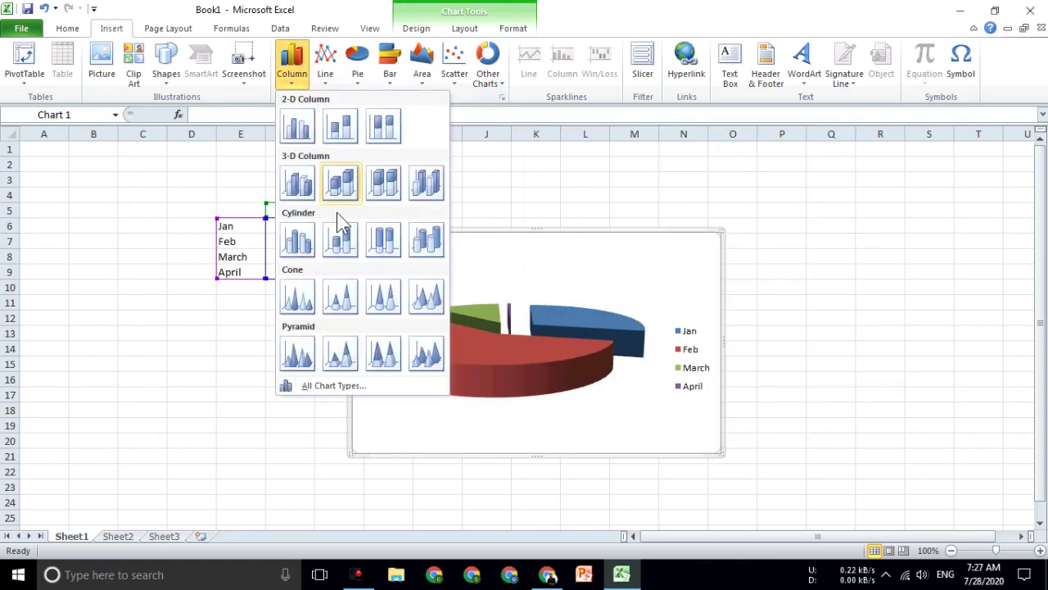
click(340, 385)
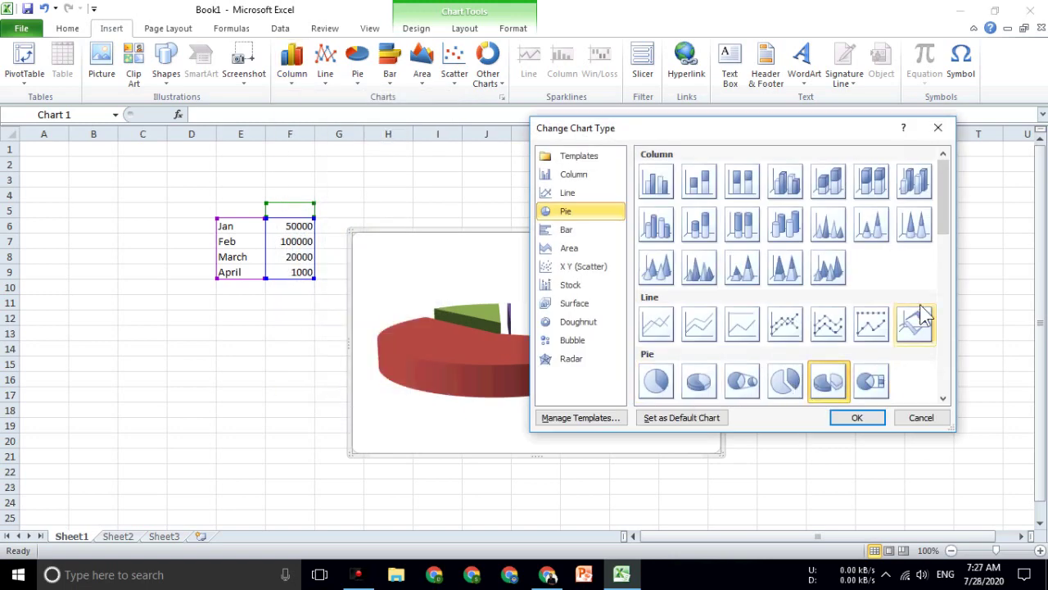
drag(946, 216, 963, 408)
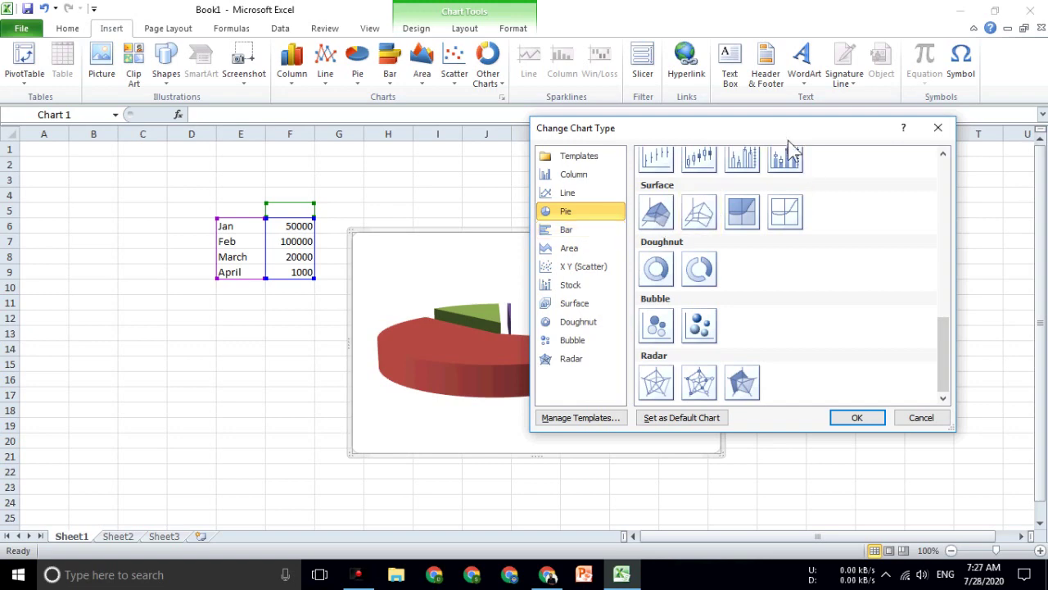
drag(757, 130, 647, 205)
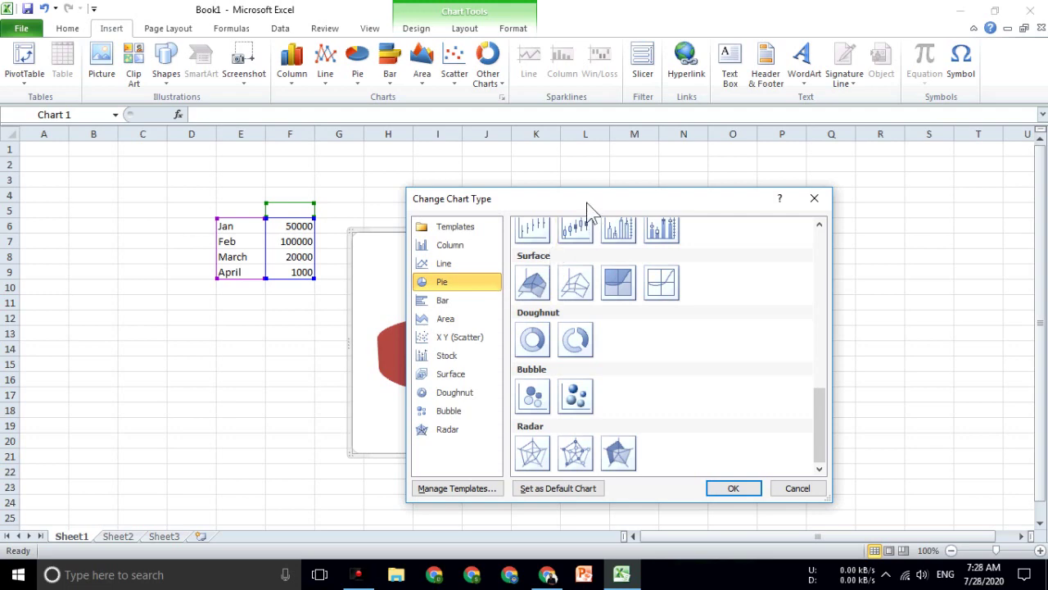
drag(587, 203, 210, 223)
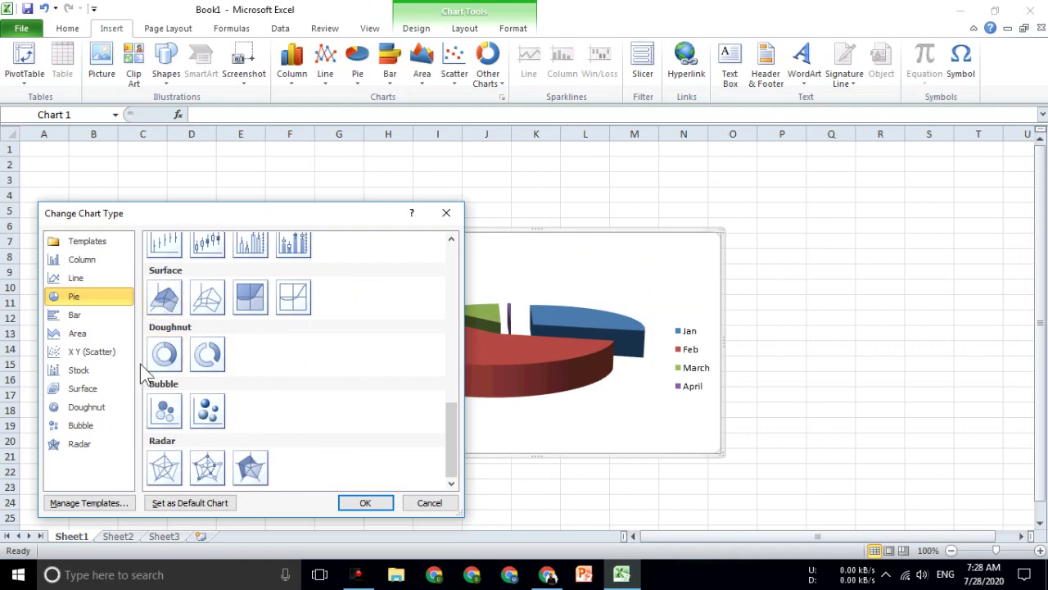
click(90, 332)
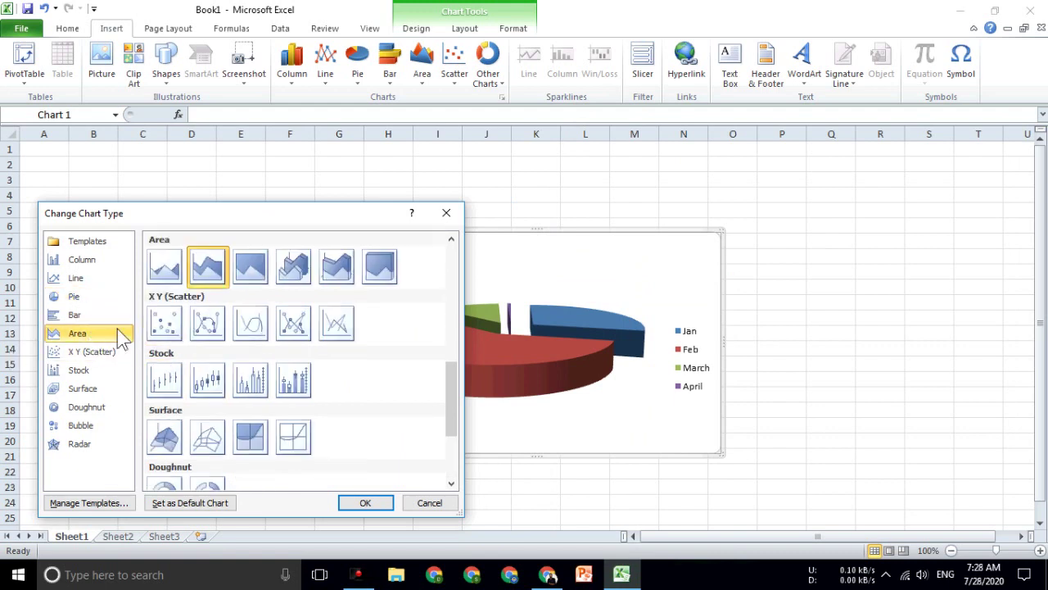
click(208, 323)
click(385, 503)
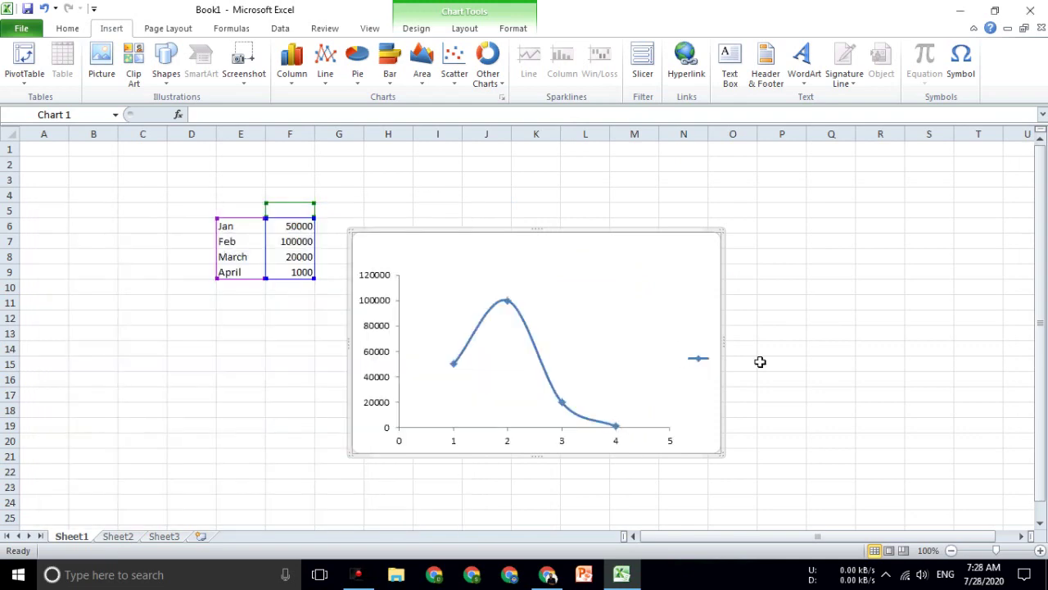
Change the scatter chart to the flat exploded pie type, after checking the Doughnut, Surface and Line categories
click(302, 82)
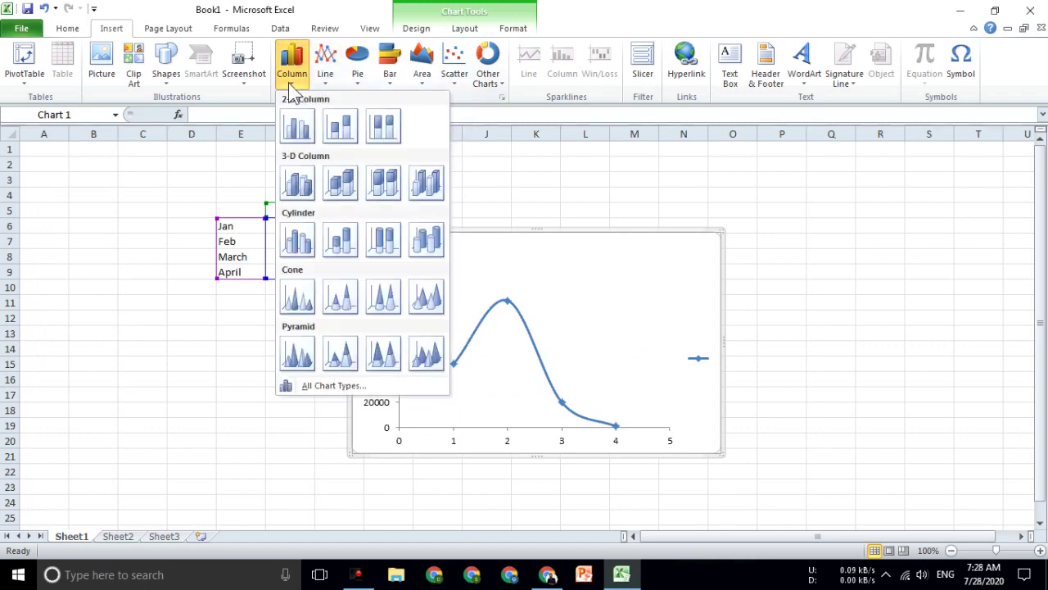
click(324, 386)
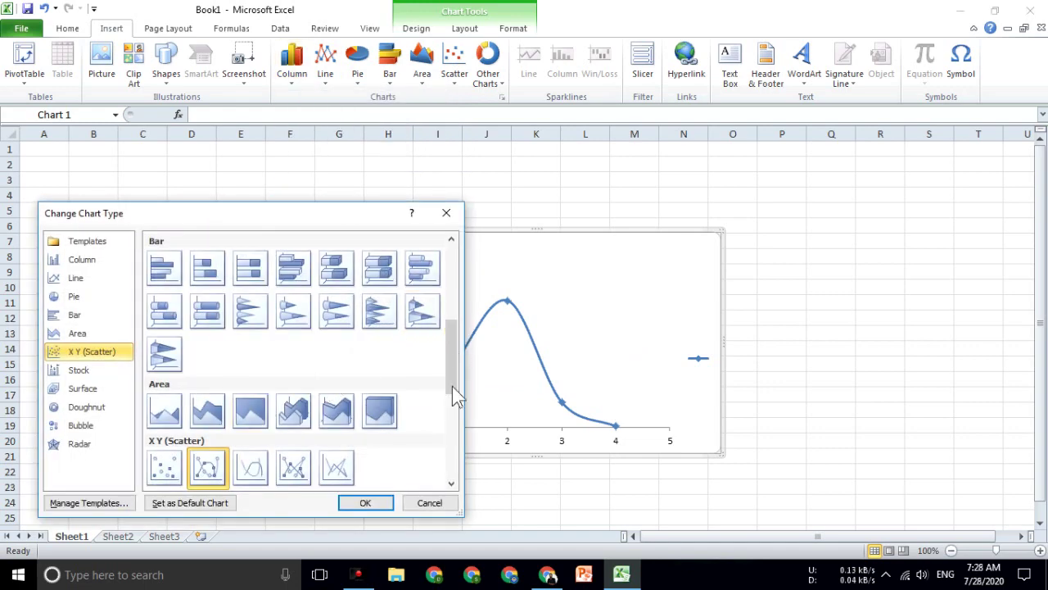
click(82, 407)
click(82, 388)
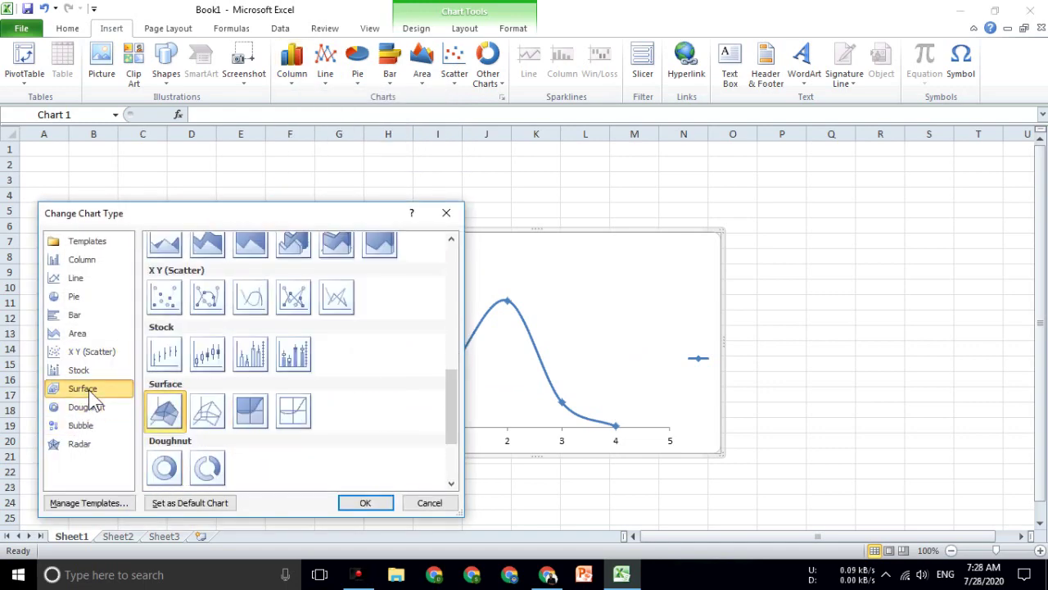
click(80, 297)
click(89, 282)
click(80, 297)
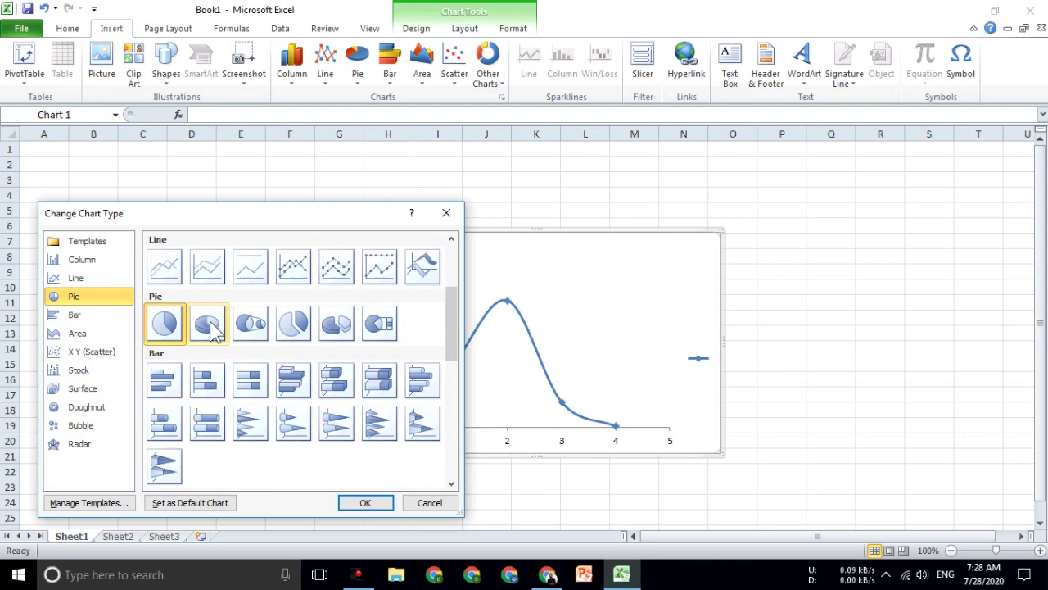
click(290, 331)
click(376, 504)
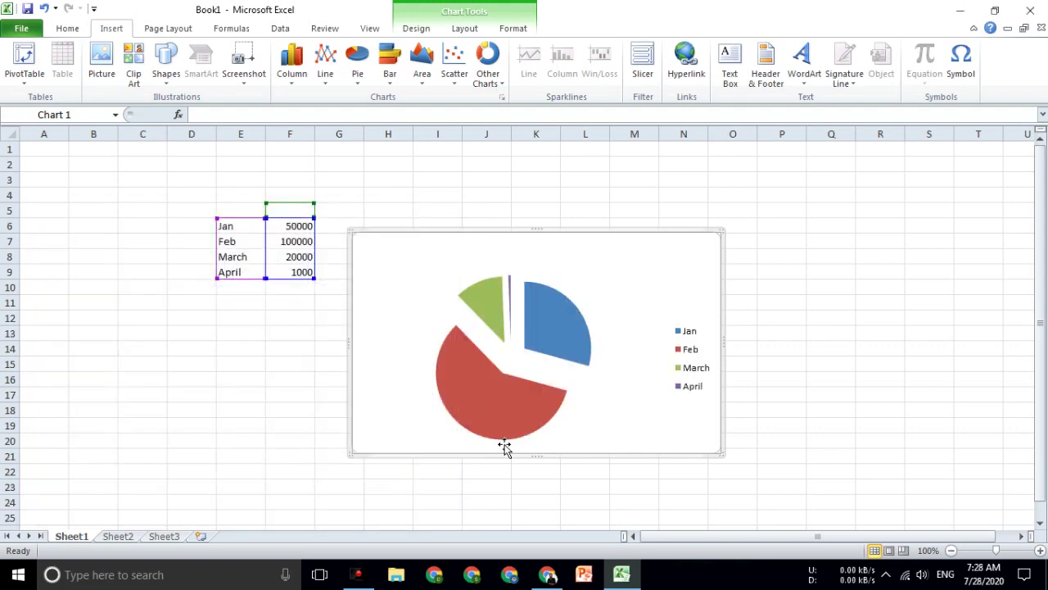
Apply the multicoloured chart style with bevelled, shaded slices to the exploded pie chart
click(425, 30)
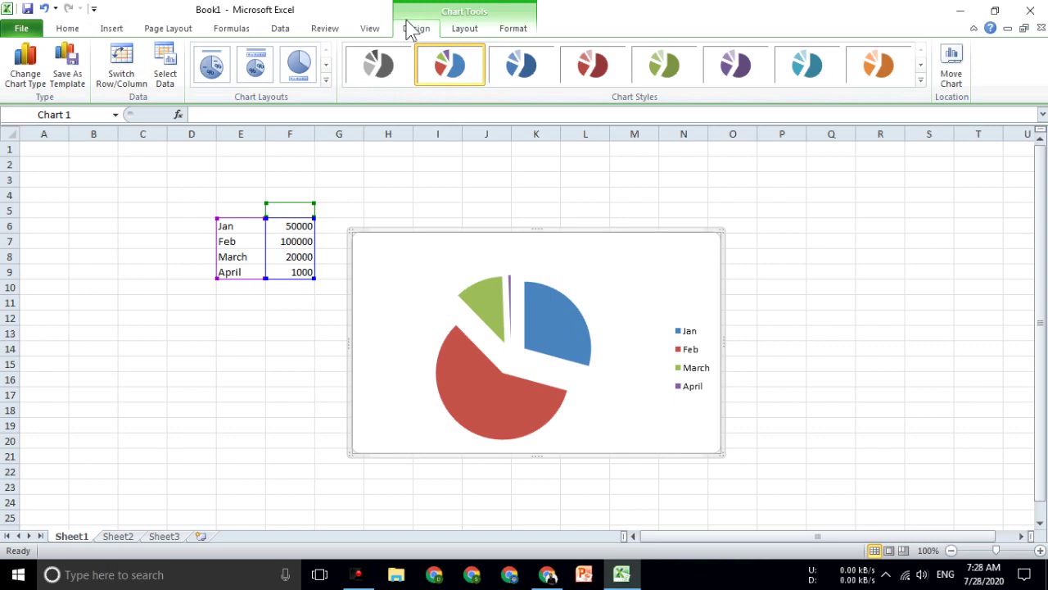
click(920, 80)
click(452, 197)
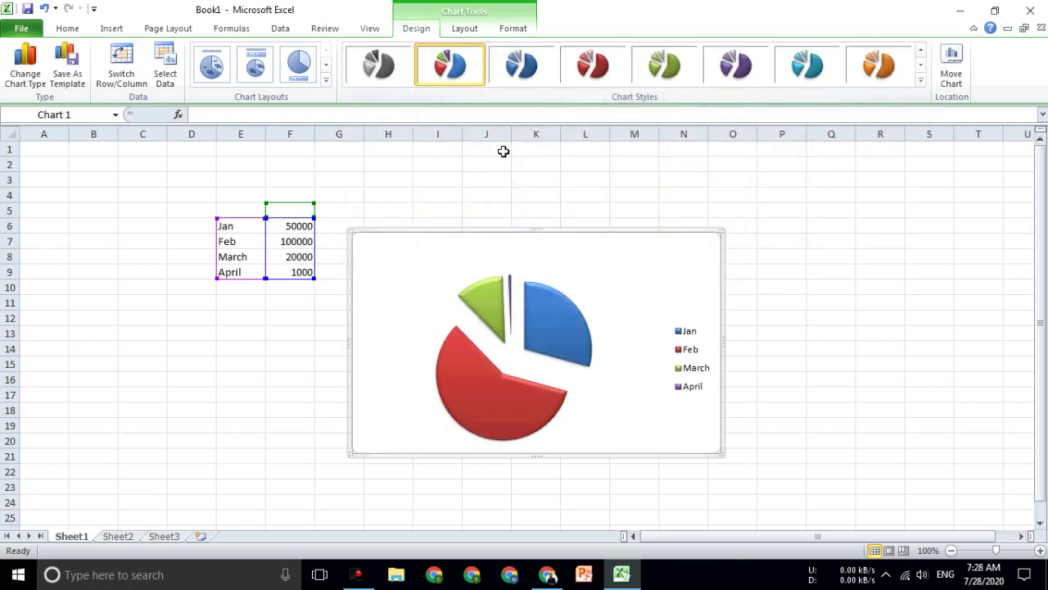
Try several chart layouts on the exploded pie, ending with the one that labels each slice with its month and value
click(326, 80)
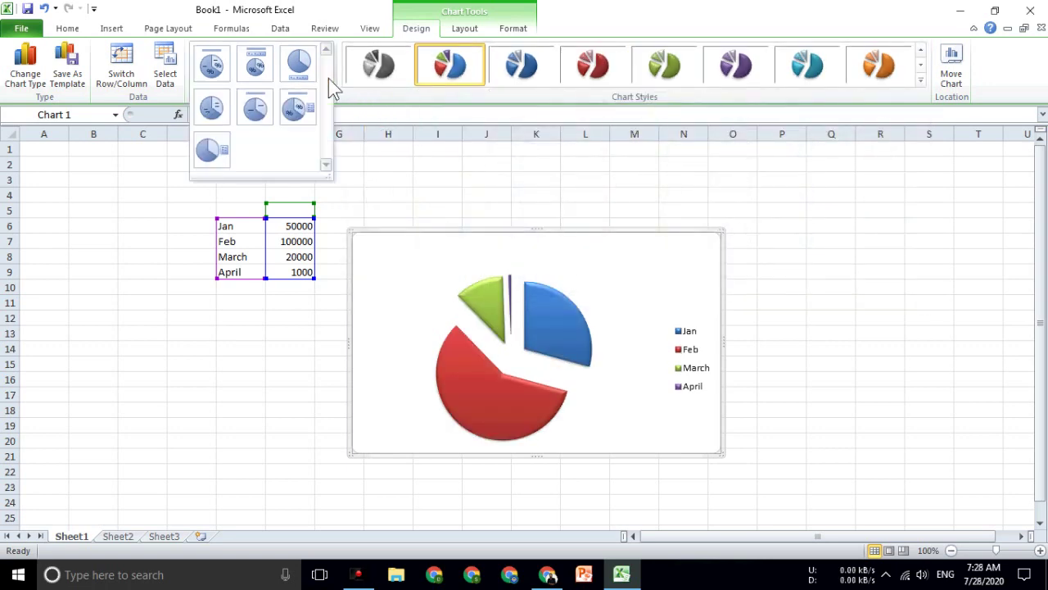
click(219, 69)
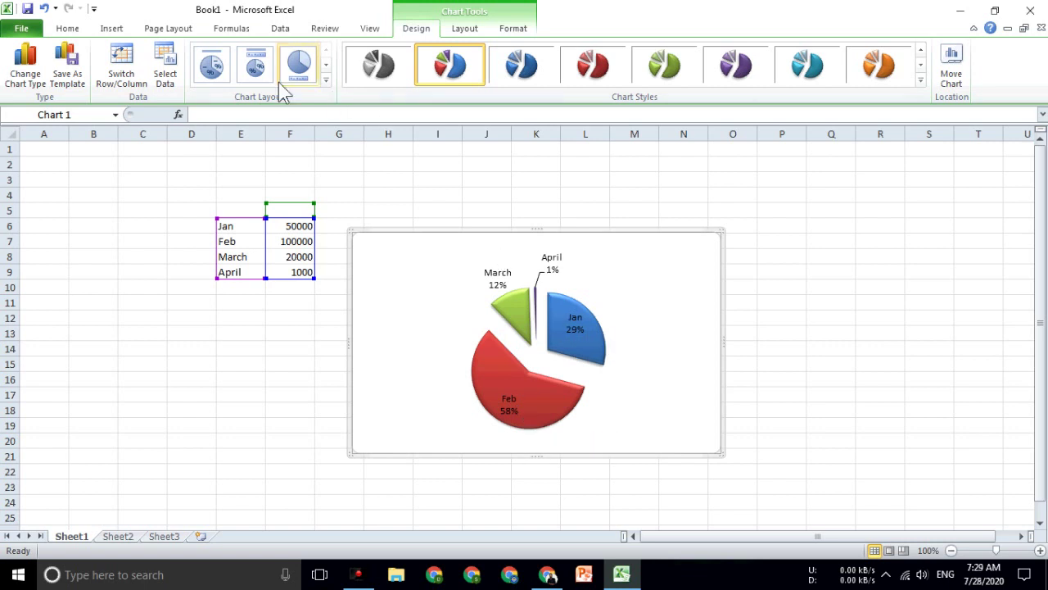
click(326, 80)
click(306, 124)
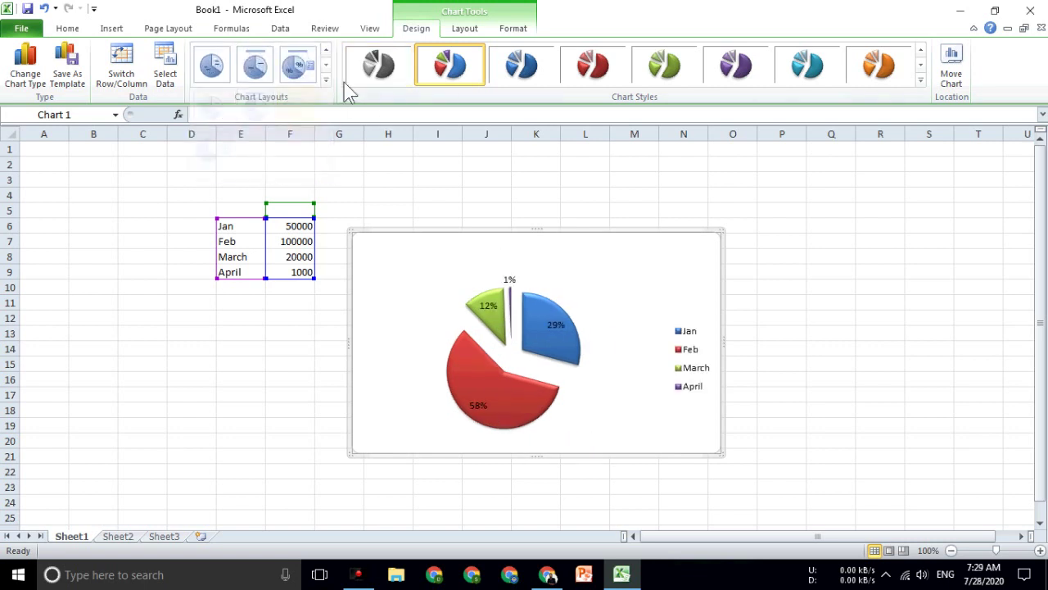
click(326, 79)
click(213, 147)
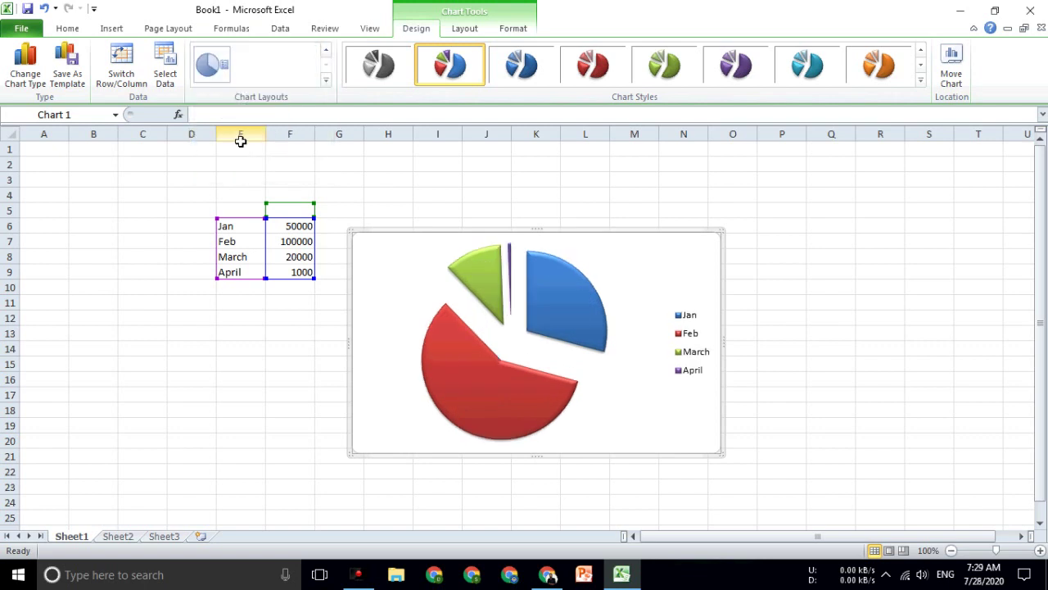
click(326, 80)
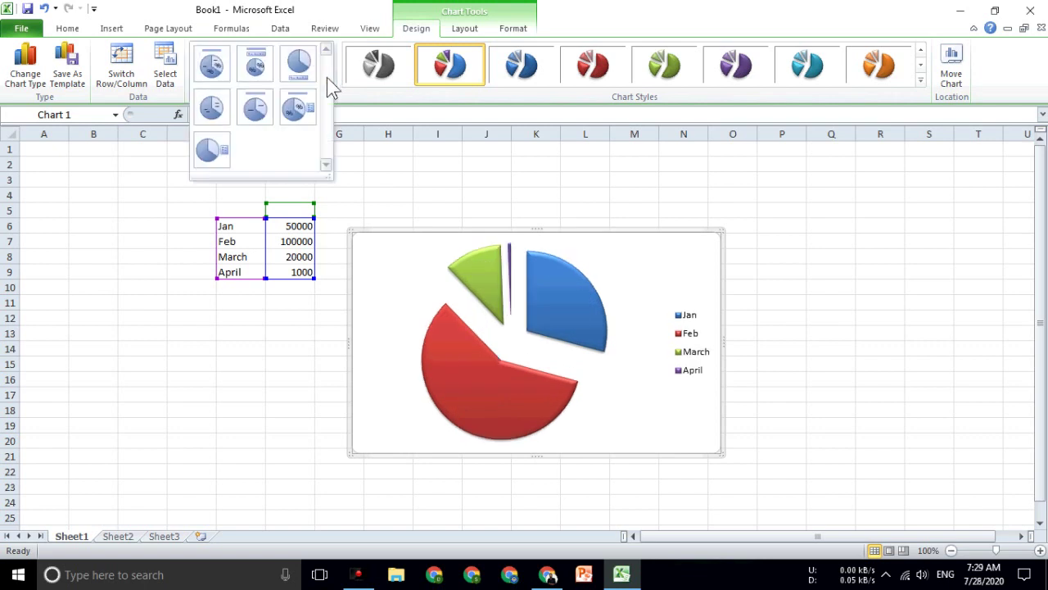
click(217, 113)
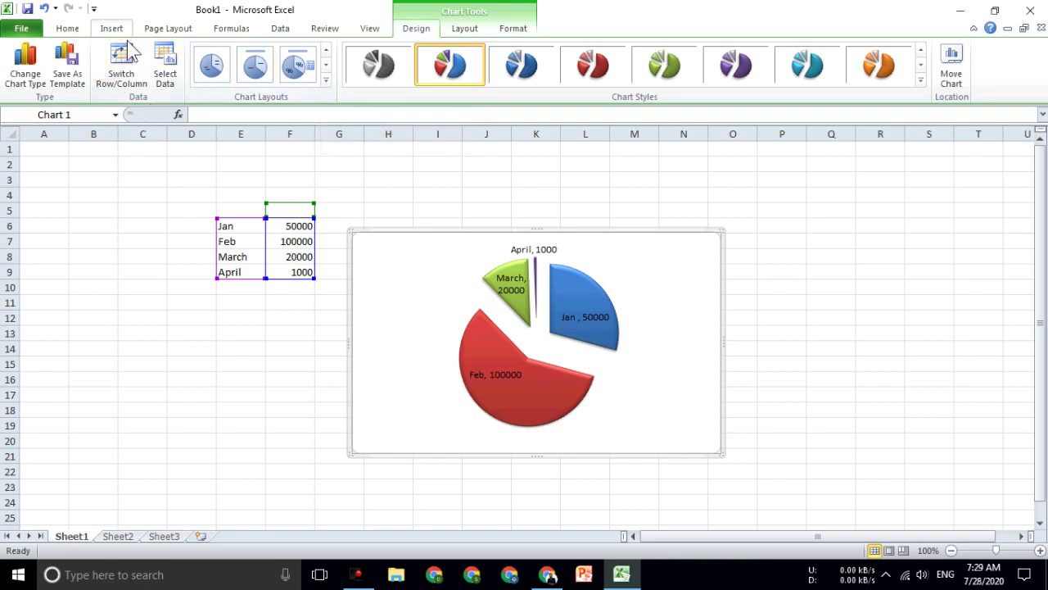
Switch the pie chart's rows and columns and switch them back
click(139, 91)
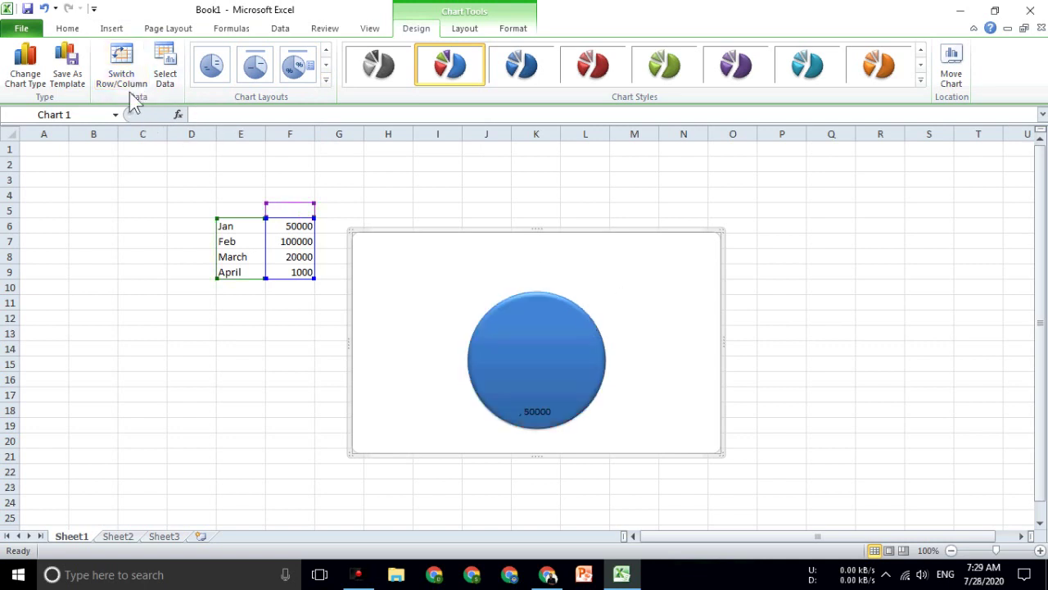
click(126, 85)
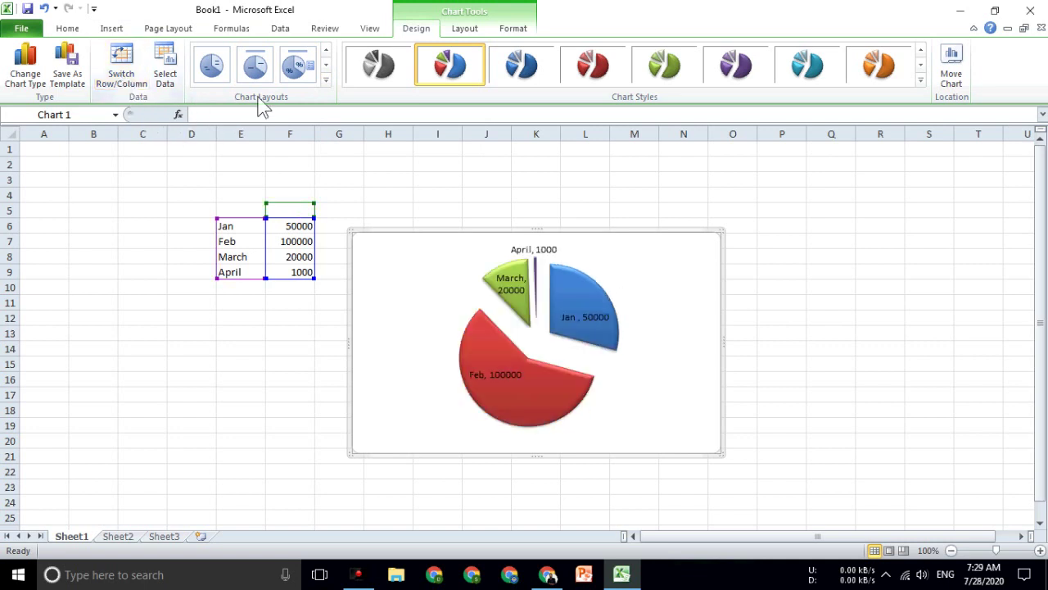
click(446, 29)
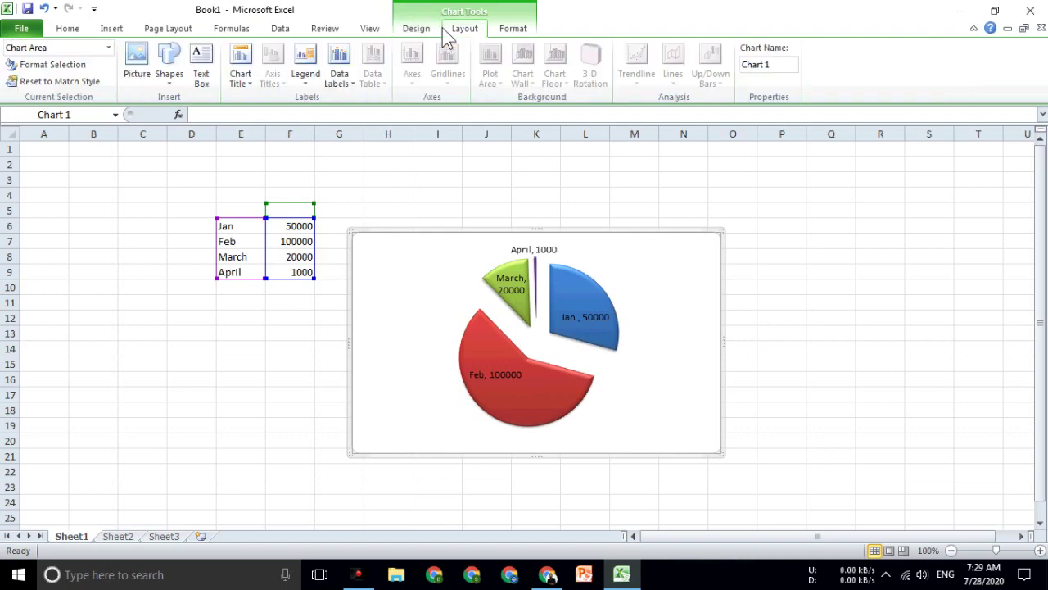
click(514, 29)
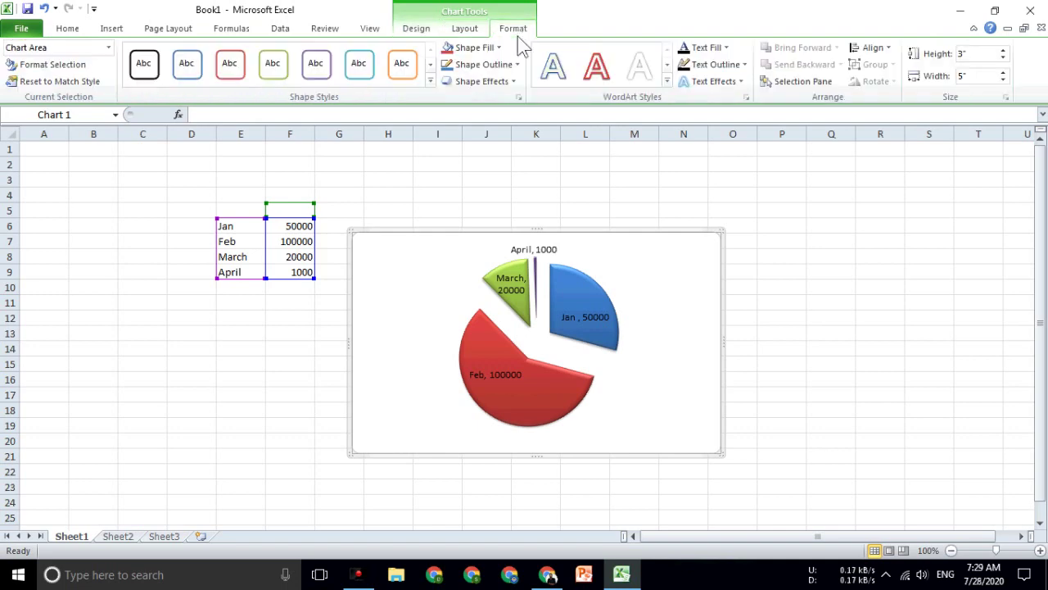
click(543, 282)
click(308, 302)
click(508, 329)
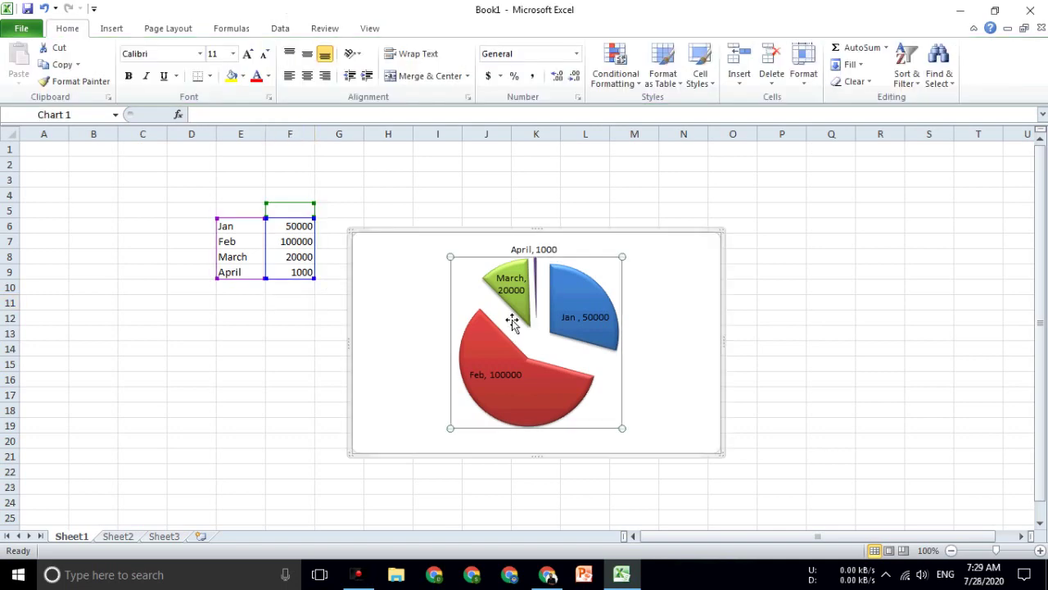
Change the pie to a 100% stacked column chart and from there to the 100% stacked cylinder type
click(417, 30)
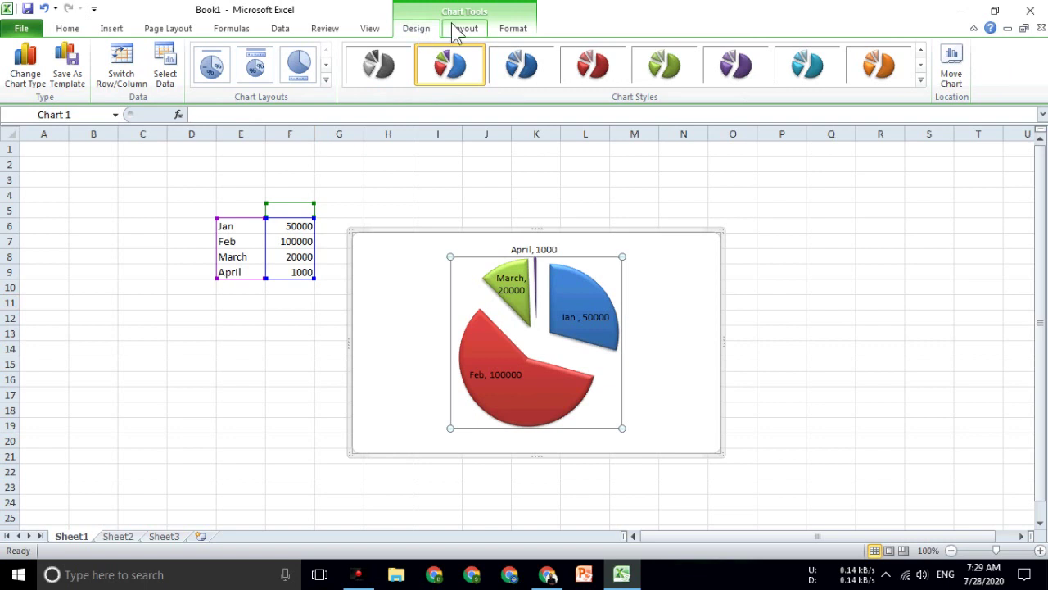
click(31, 78)
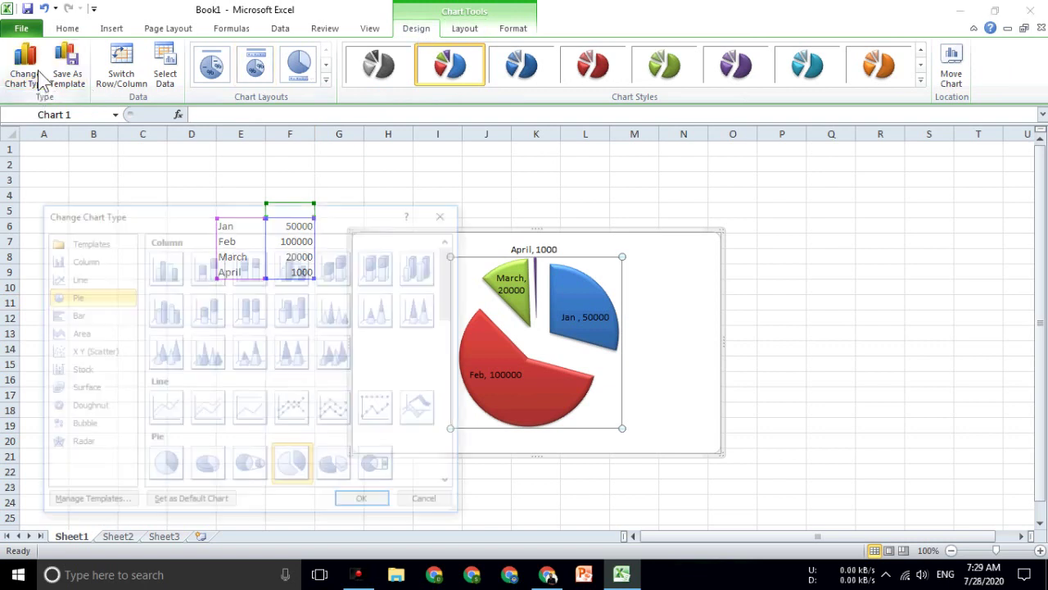
click(252, 278)
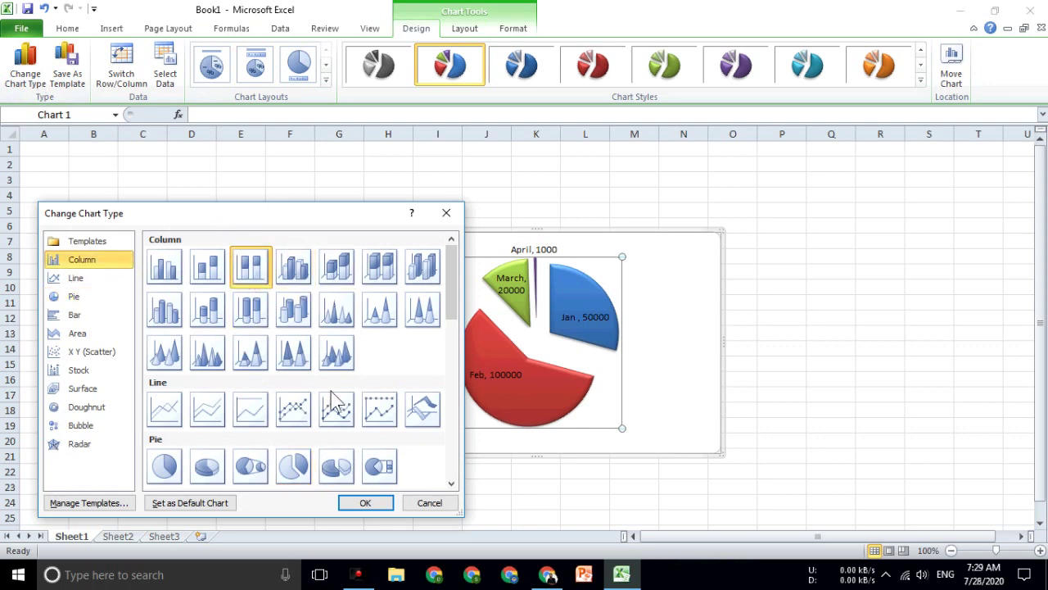
click(366, 500)
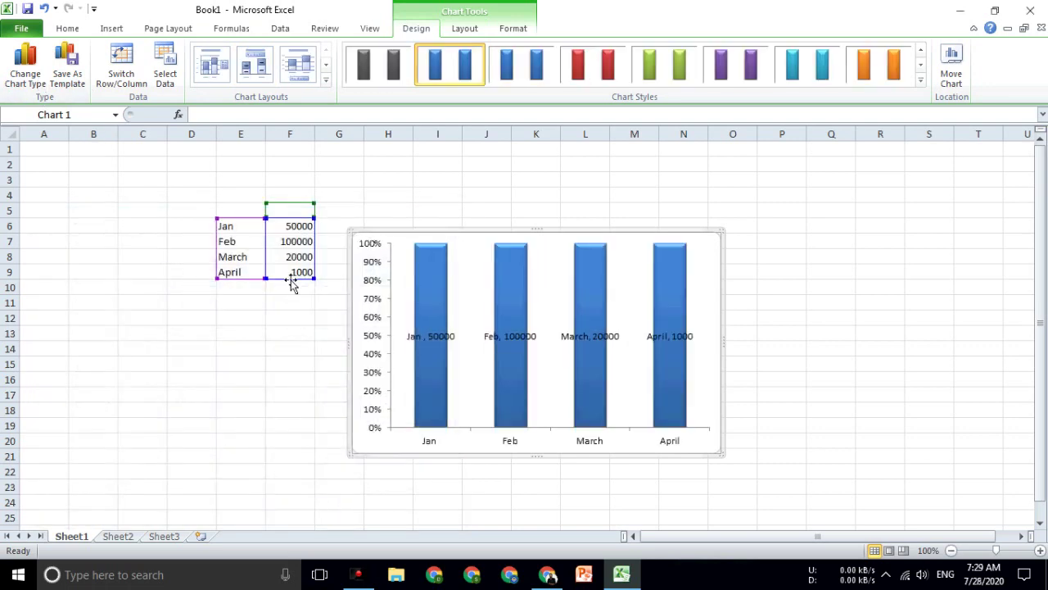
click(29, 74)
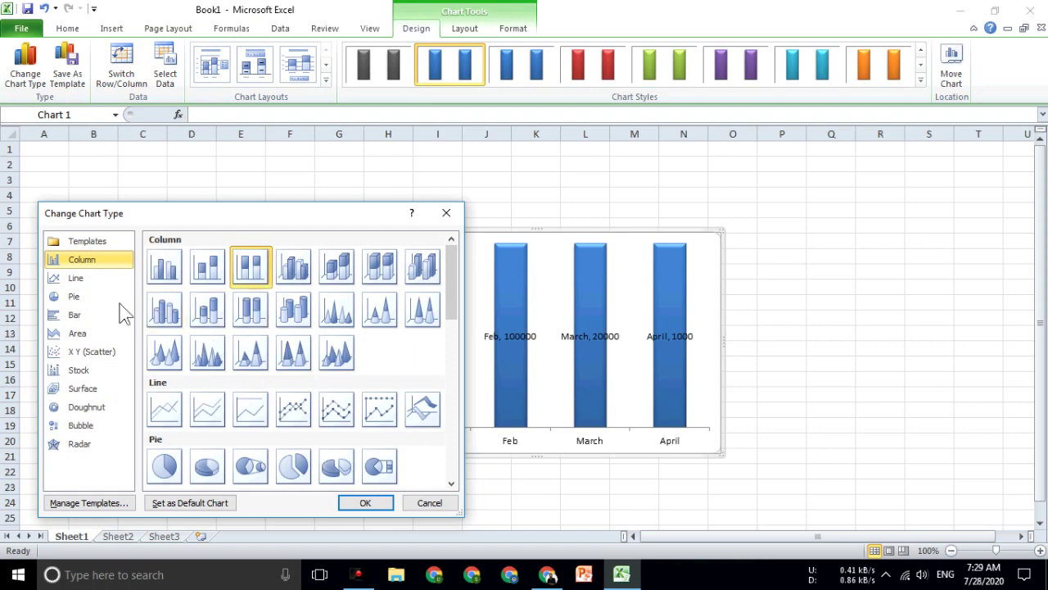
click(260, 315)
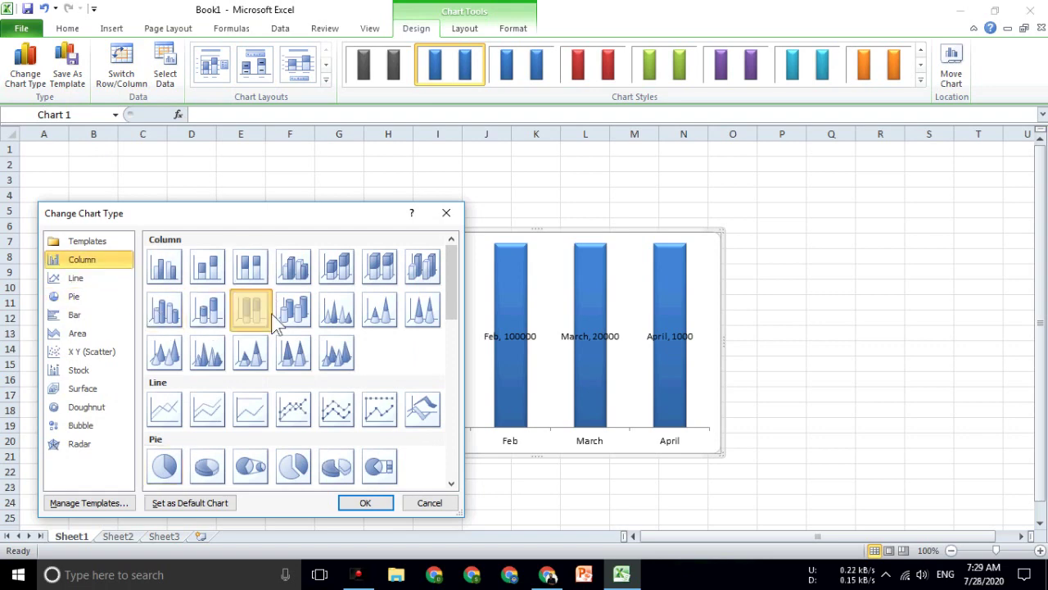
click(366, 503)
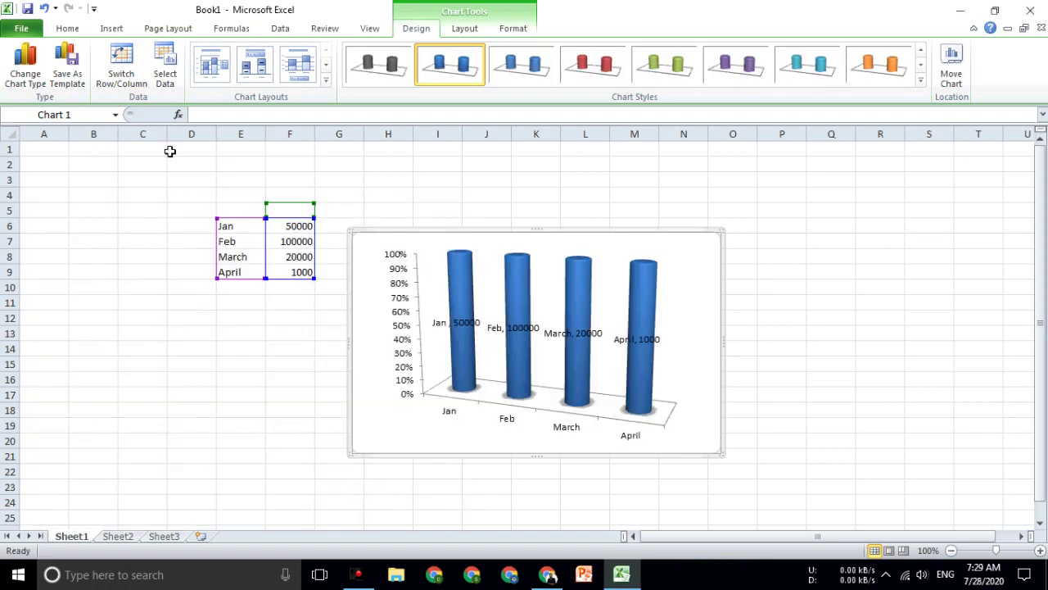
Try switching the cylinder chart's rows and columns, undo the switch, and check the chart's data source settings
click(128, 85)
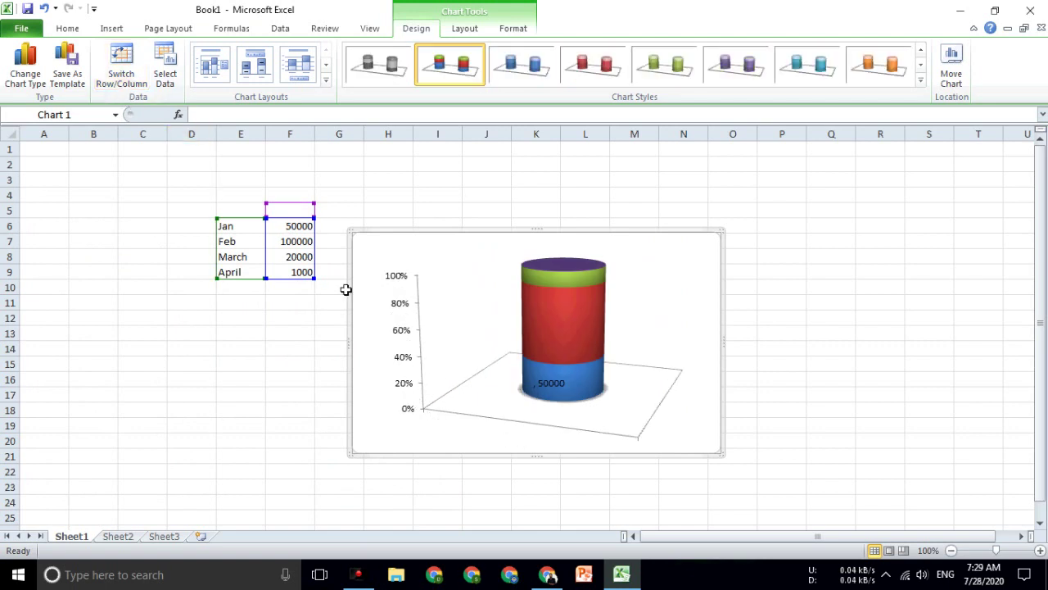
key(ctrl+z)
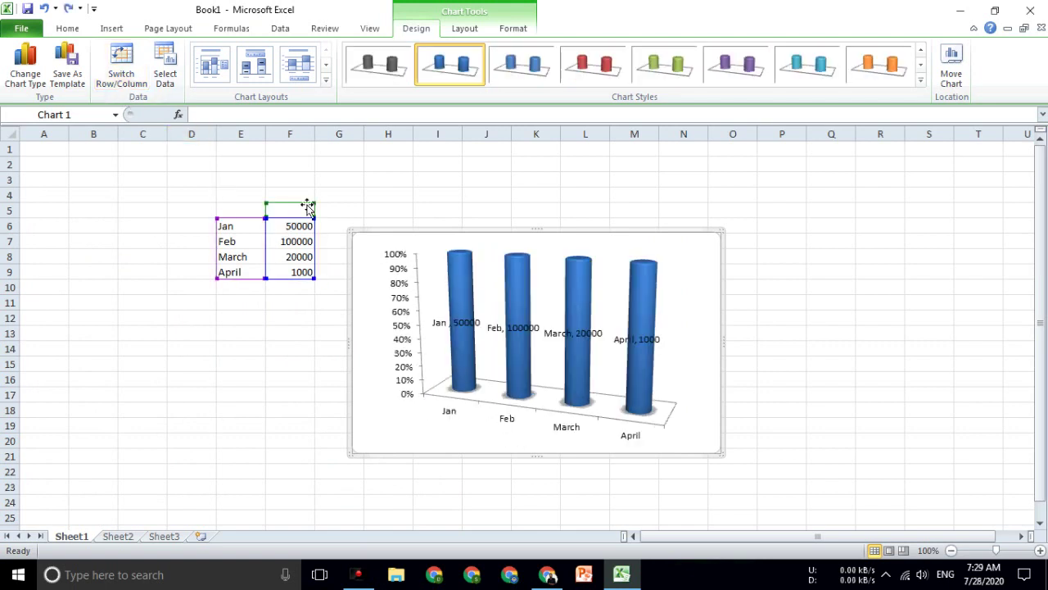
click(165, 82)
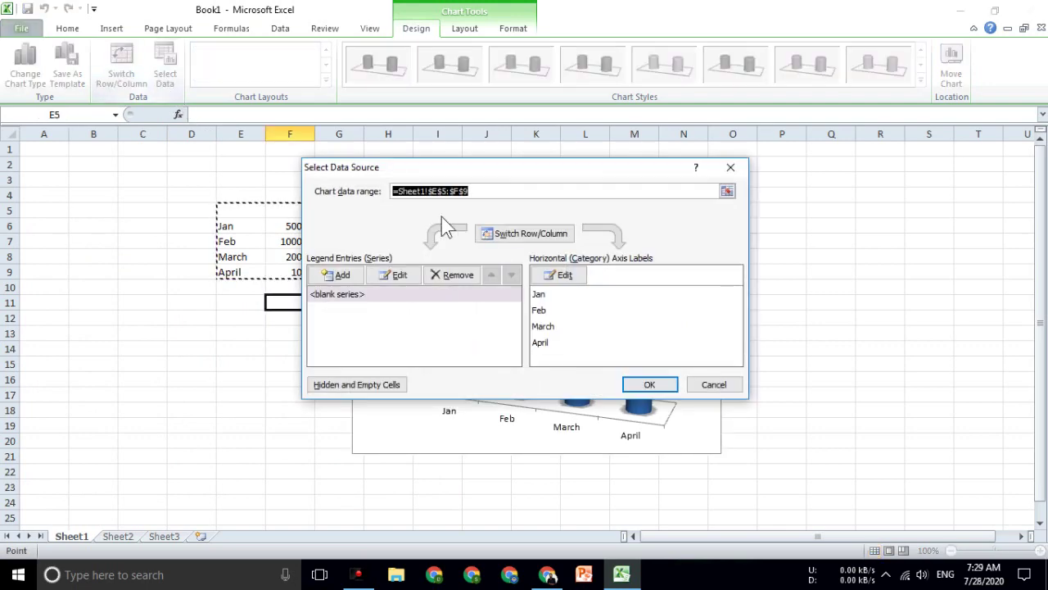
click(653, 386)
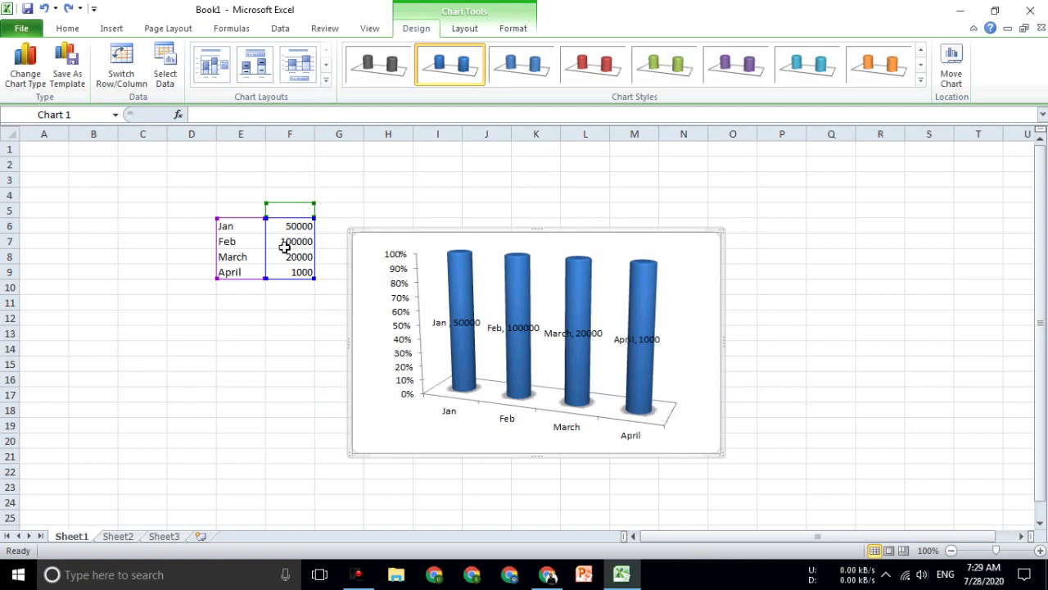
Add a May entry with the value 1000 in the row directly below April
click(239, 287)
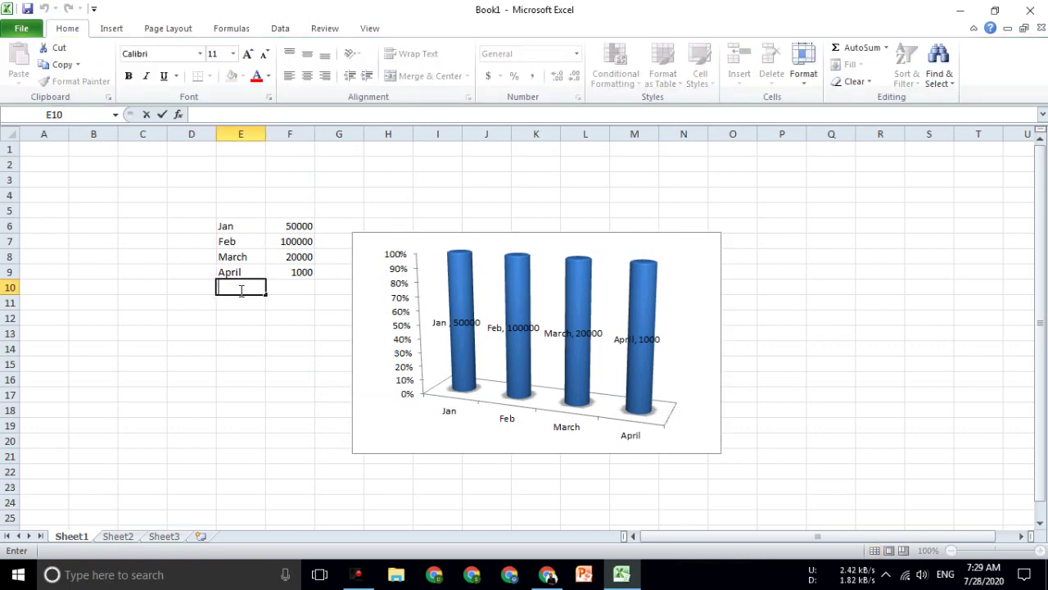
text(May)
click(307, 283)
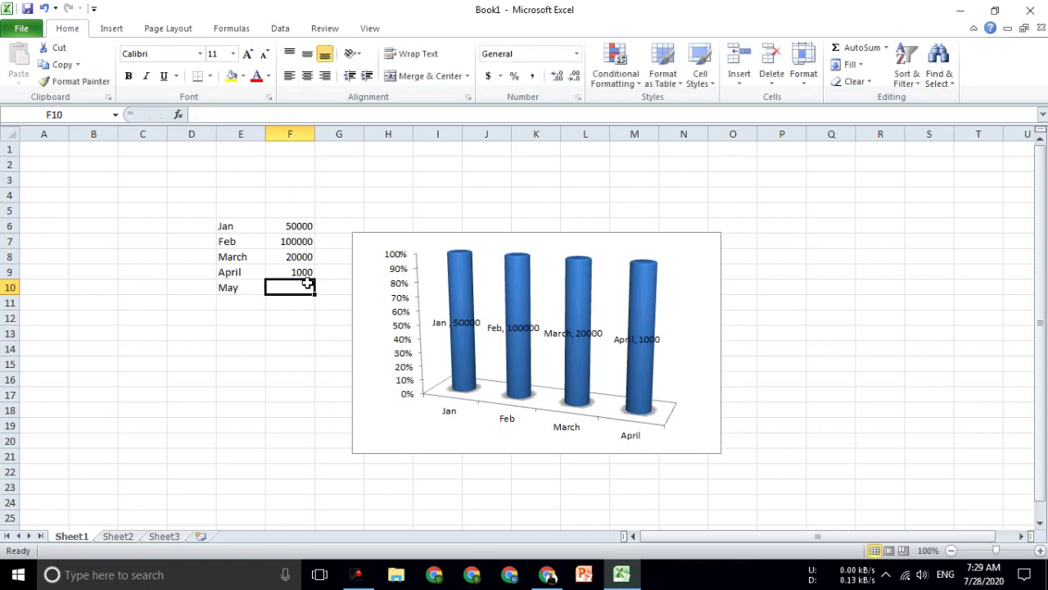
text(1)
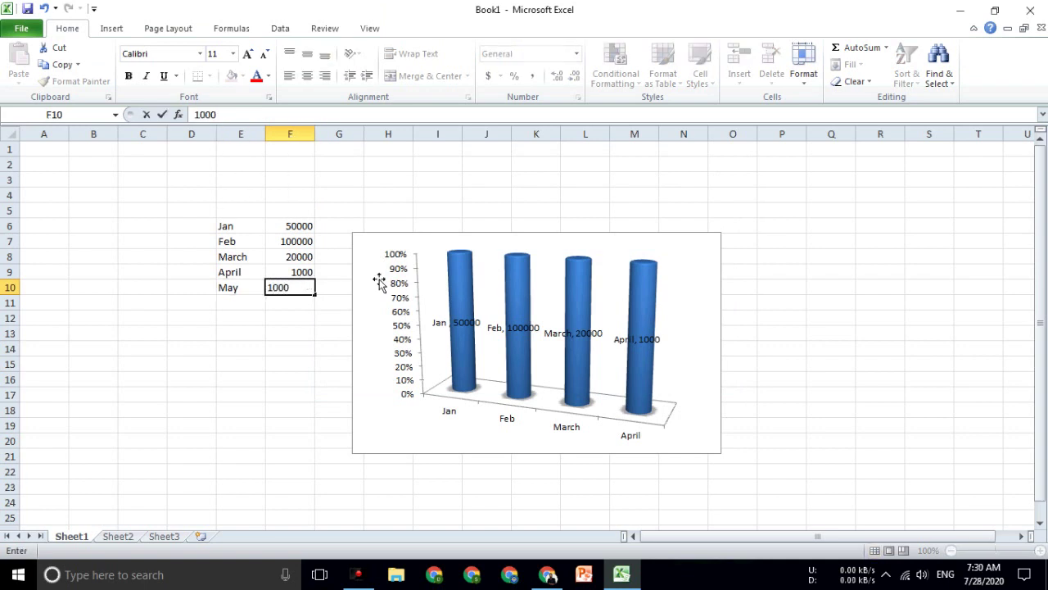
text(000)
Set April's value to 10000 and May's value to 40000
click(307, 272)
text(100)
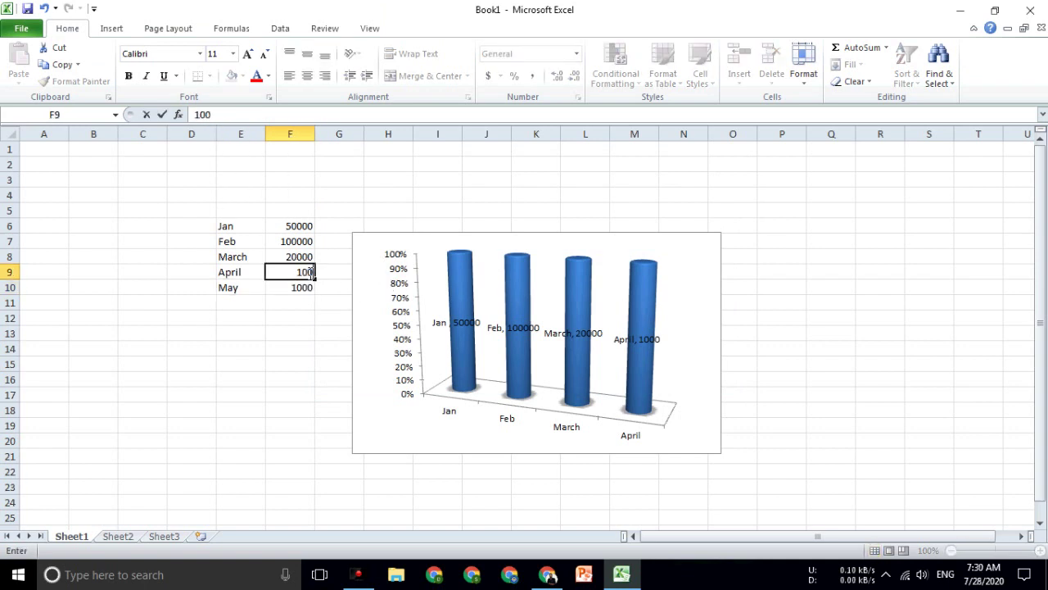
click(293, 287)
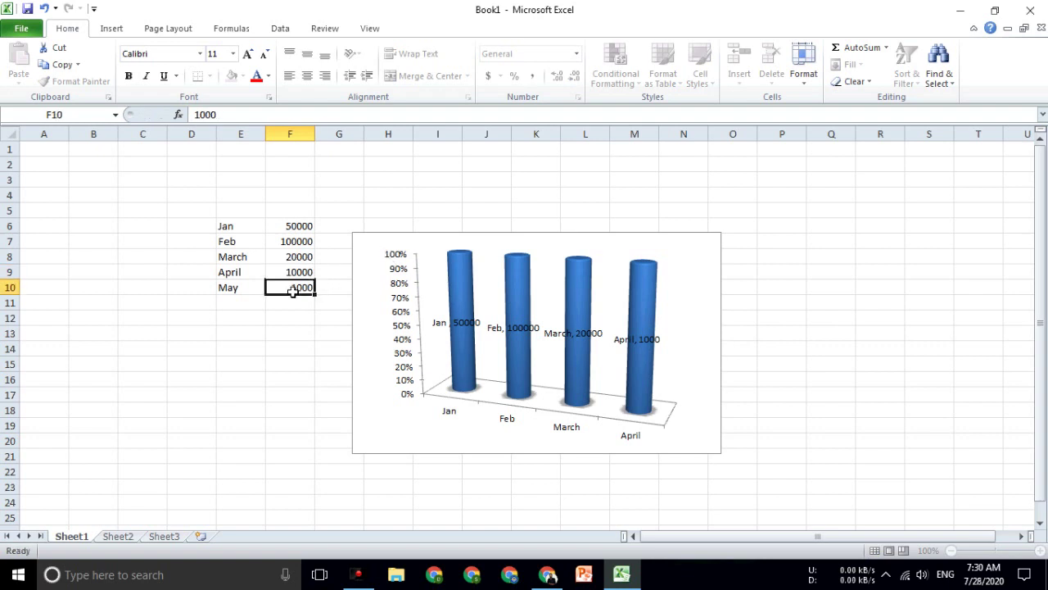
text(4000)
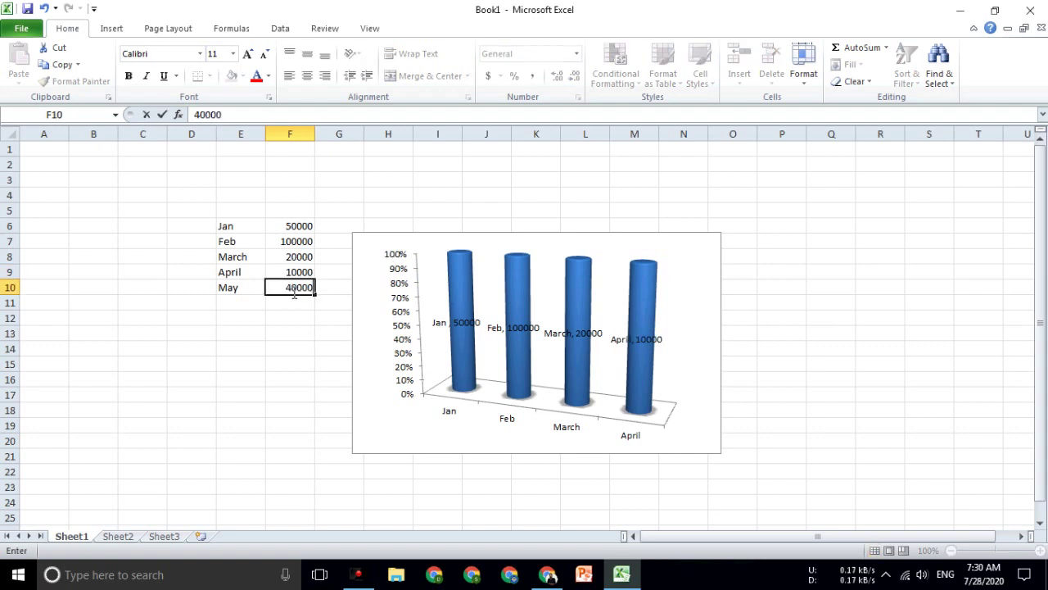
click(279, 314)
click(401, 334)
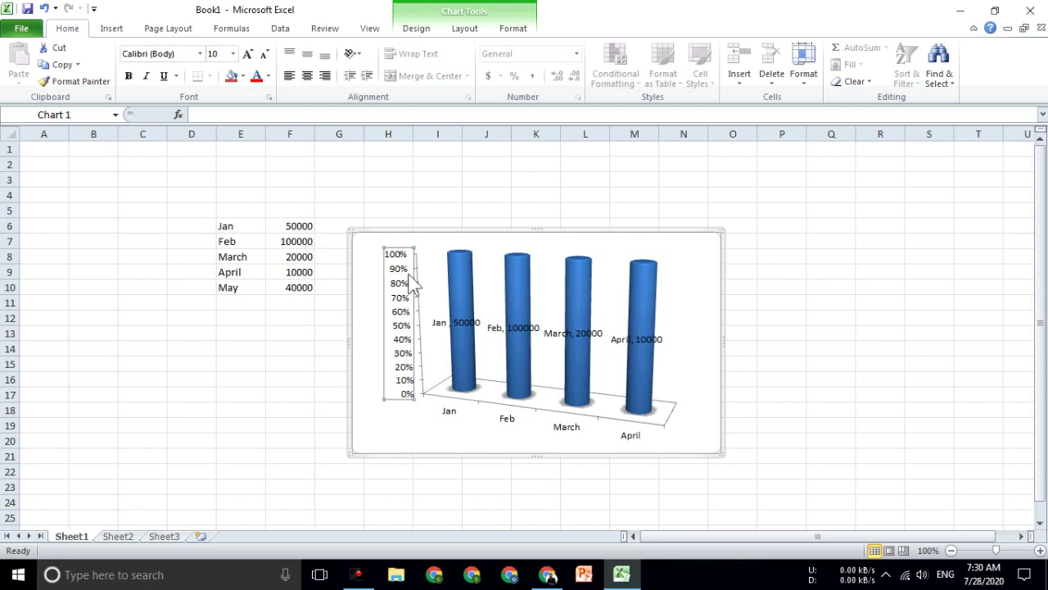
click(491, 276)
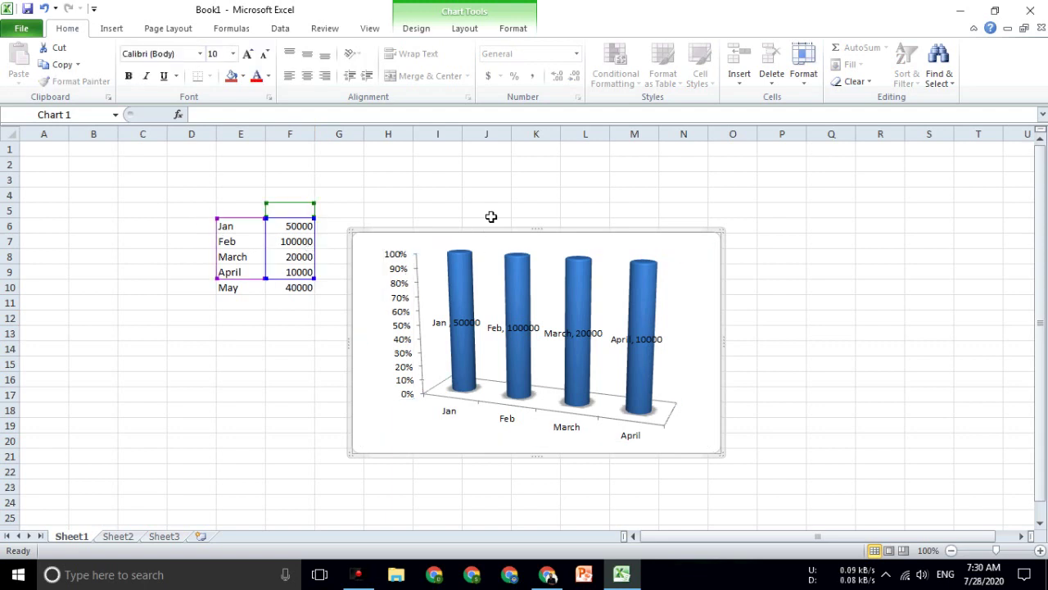
click(509, 272)
click(741, 287)
click(674, 281)
click(208, 360)
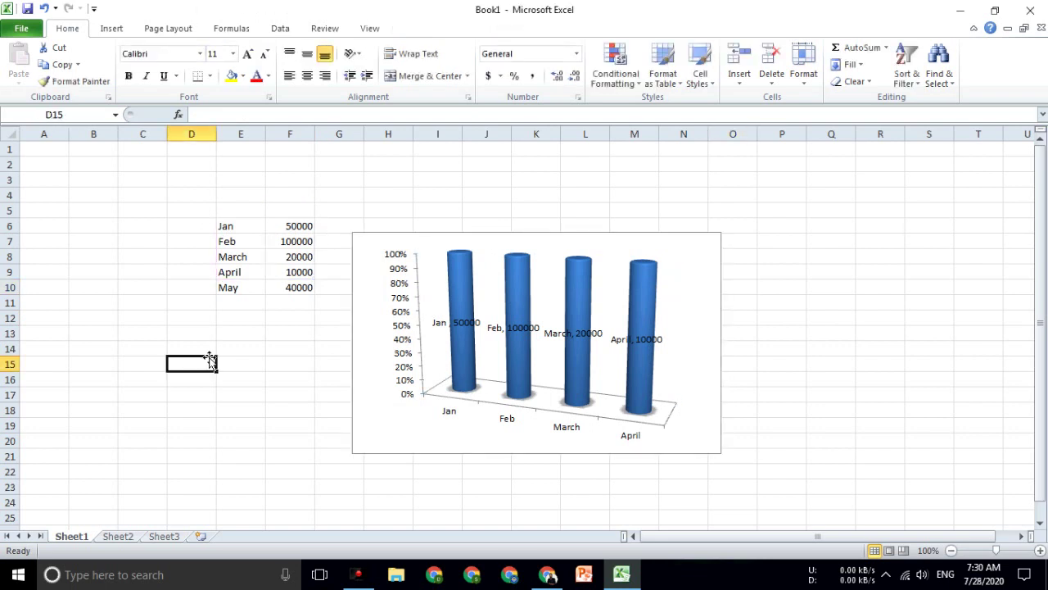
Set the cylinder chart's data range to Sheet1 cells D5:G10 so that it takes in the May row
click(385, 244)
click(464, 30)
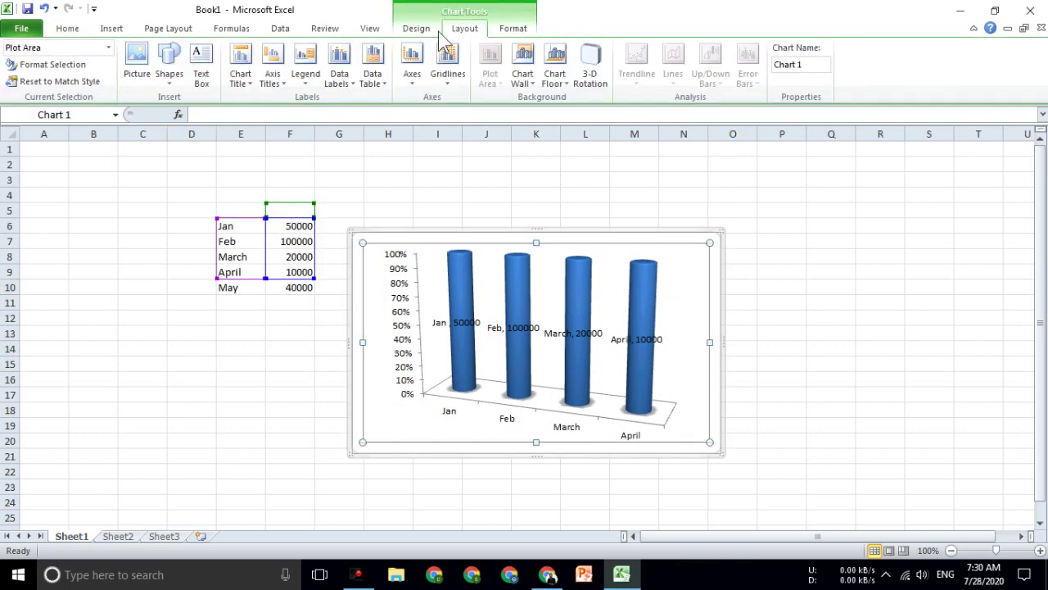
click(419, 30)
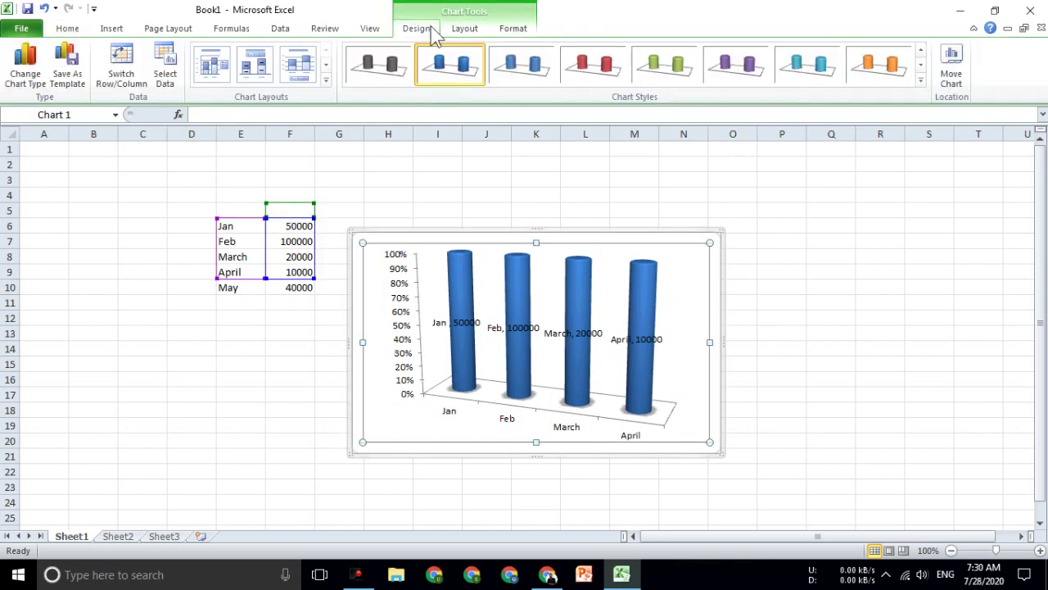
click(164, 82)
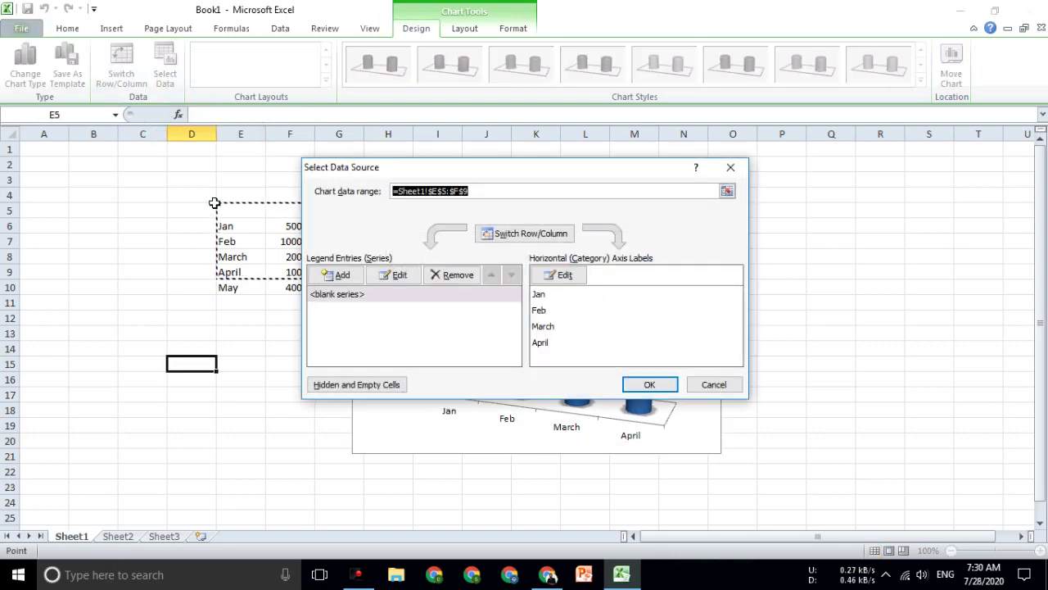
drag(214, 206, 328, 288)
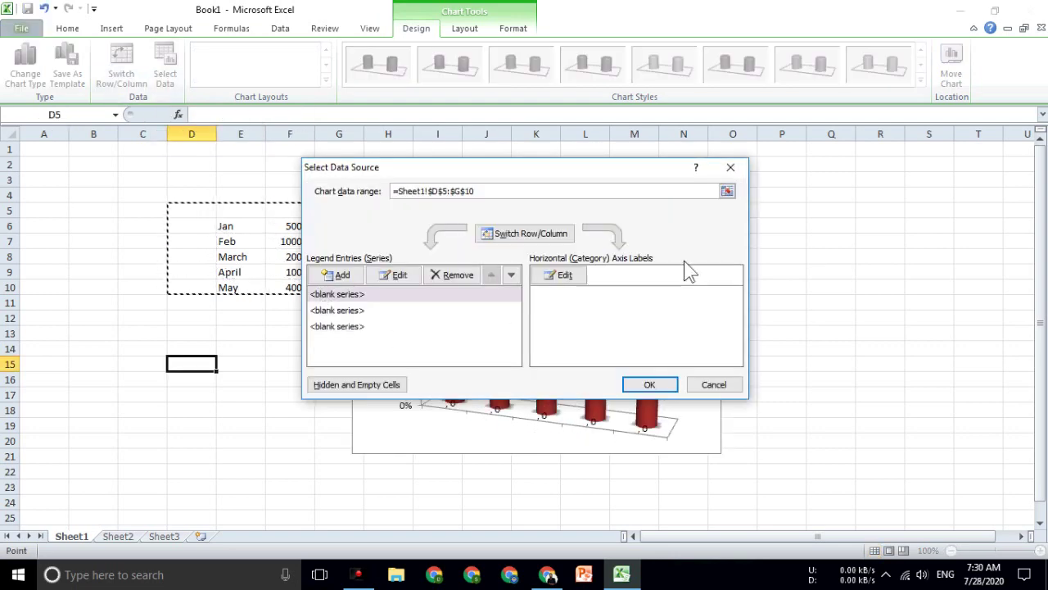
click(651, 385)
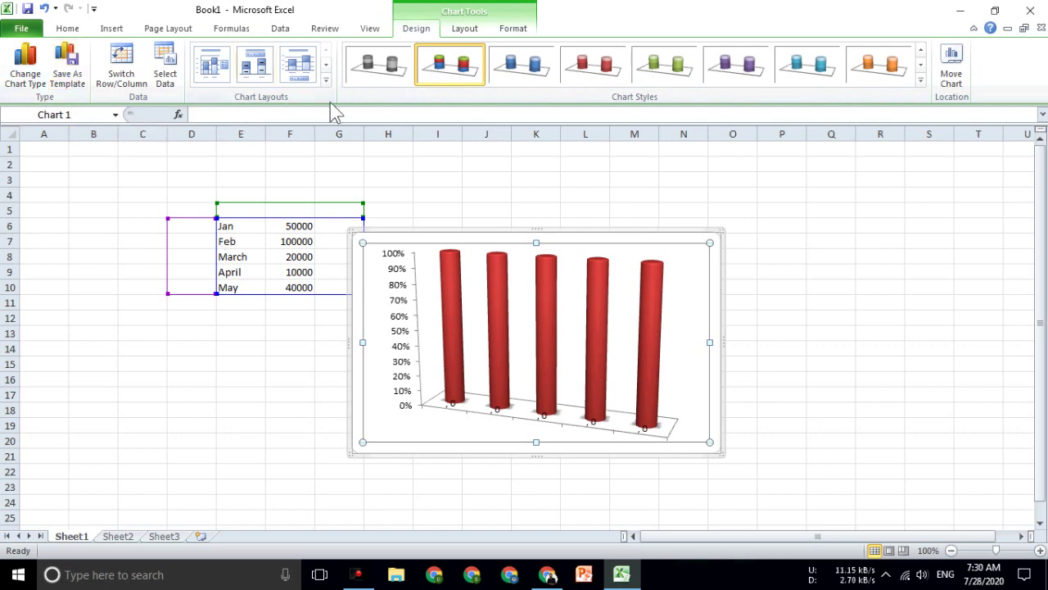
Check the chart's placement options, keeping it as an object in Sheet1, and look over its layout and format tools
click(952, 63)
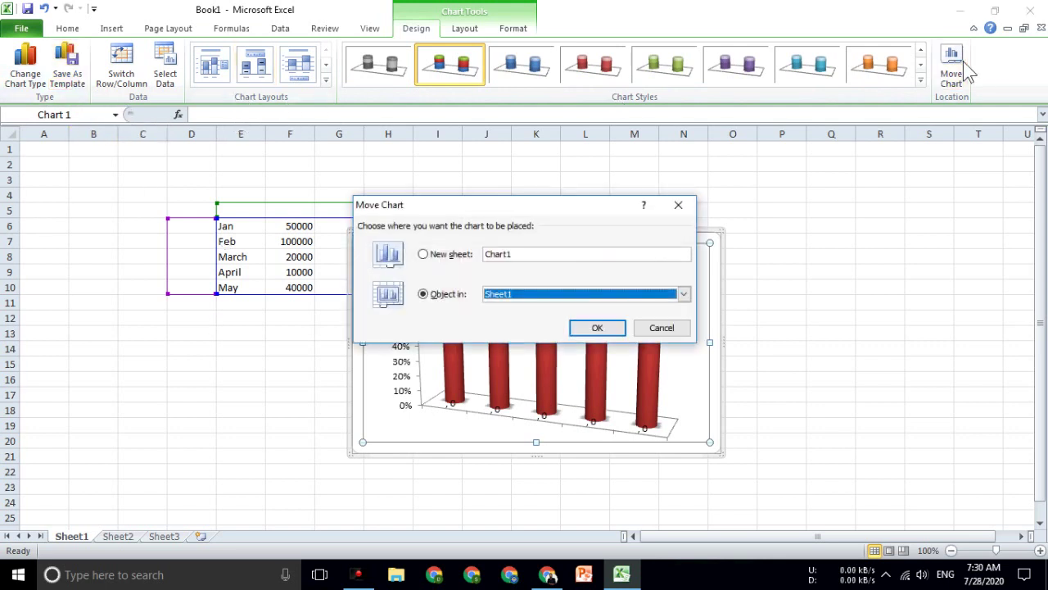
click(597, 327)
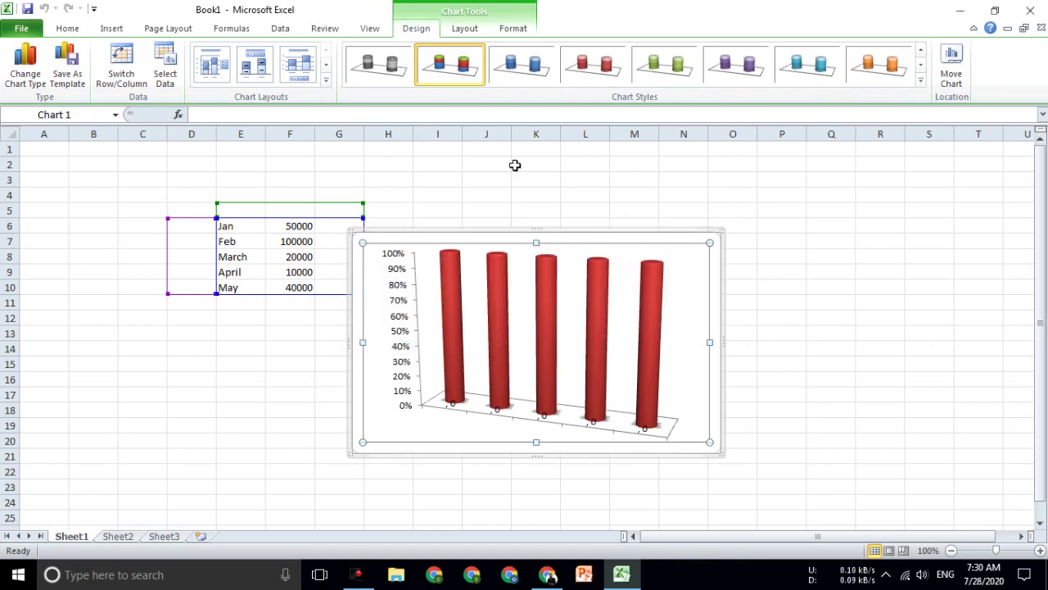
click(462, 33)
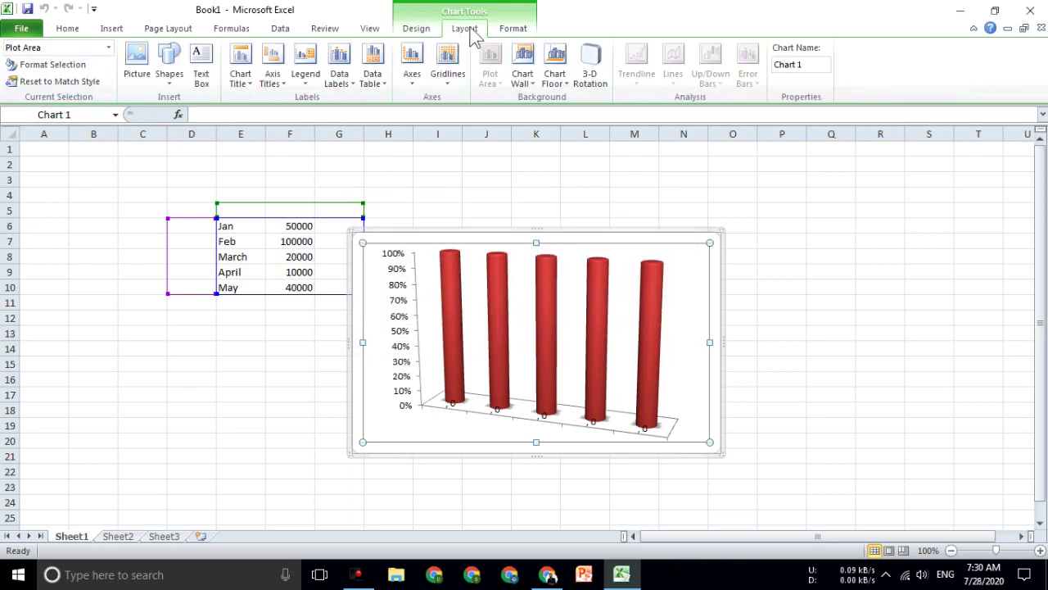
click(513, 28)
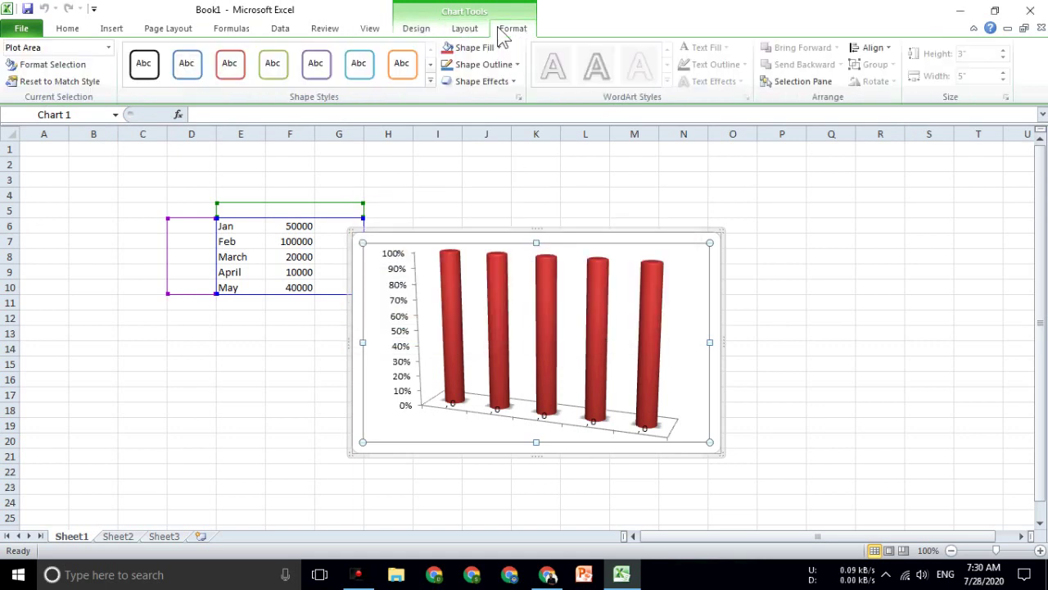
With an empty cell above the chart selected, browse the scatter, pie and full chart type galleries without inserting a chart
click(410, 163)
click(113, 32)
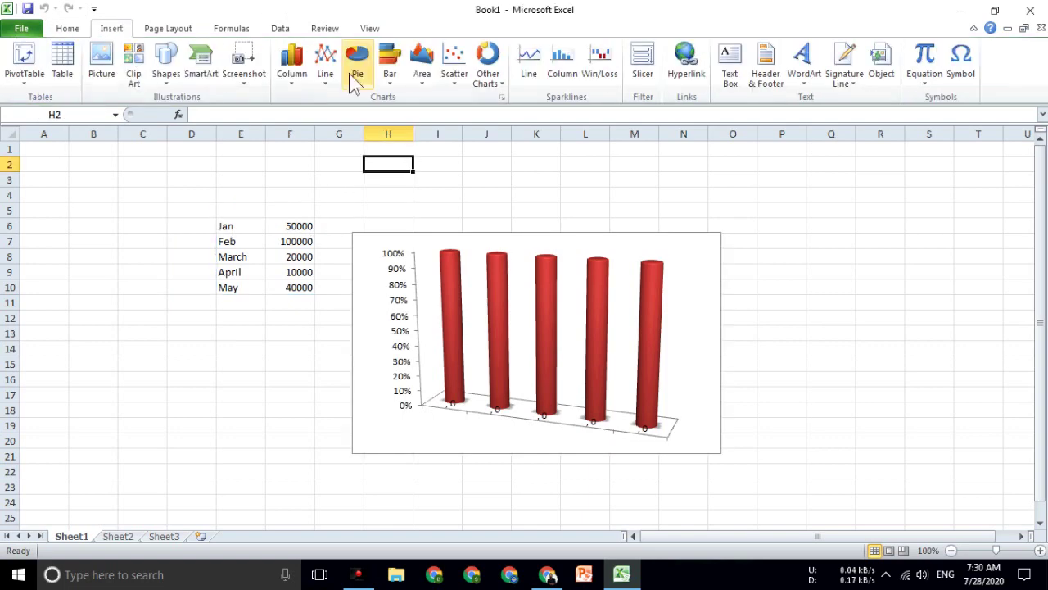
click(455, 74)
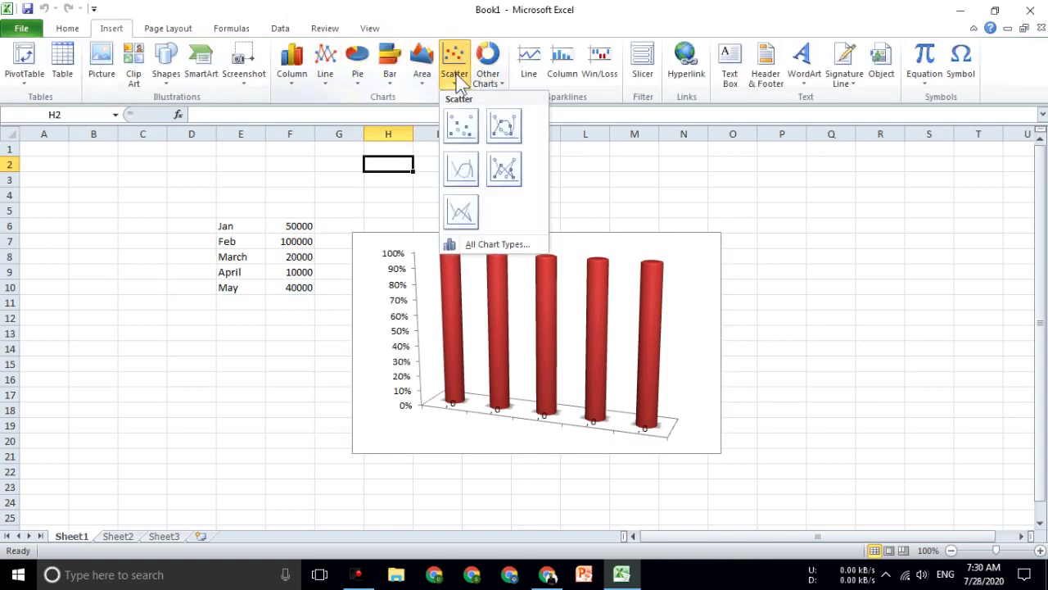
click(366, 82)
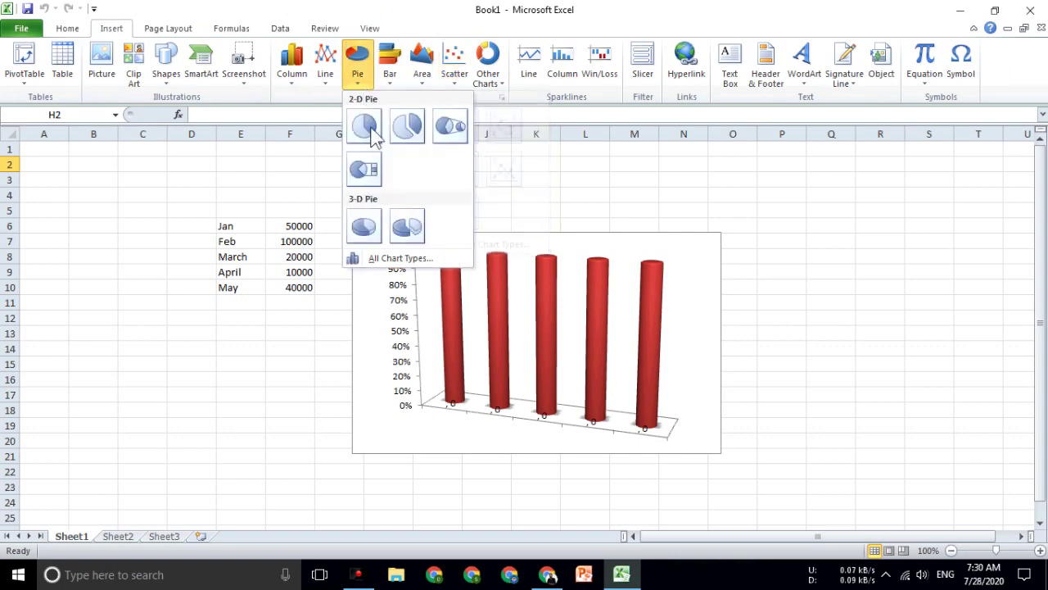
click(397, 259)
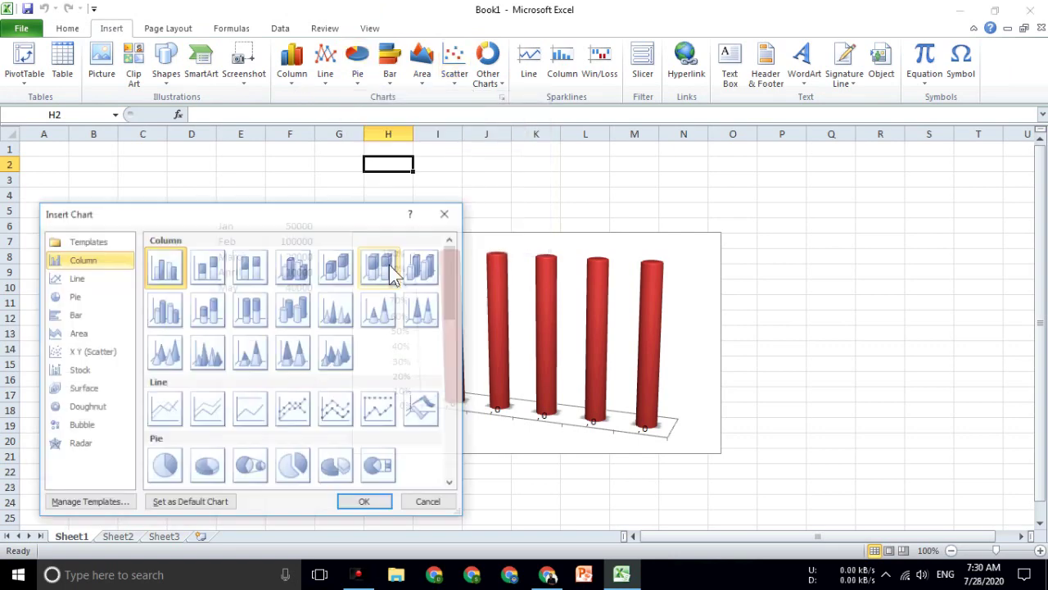
click(446, 213)
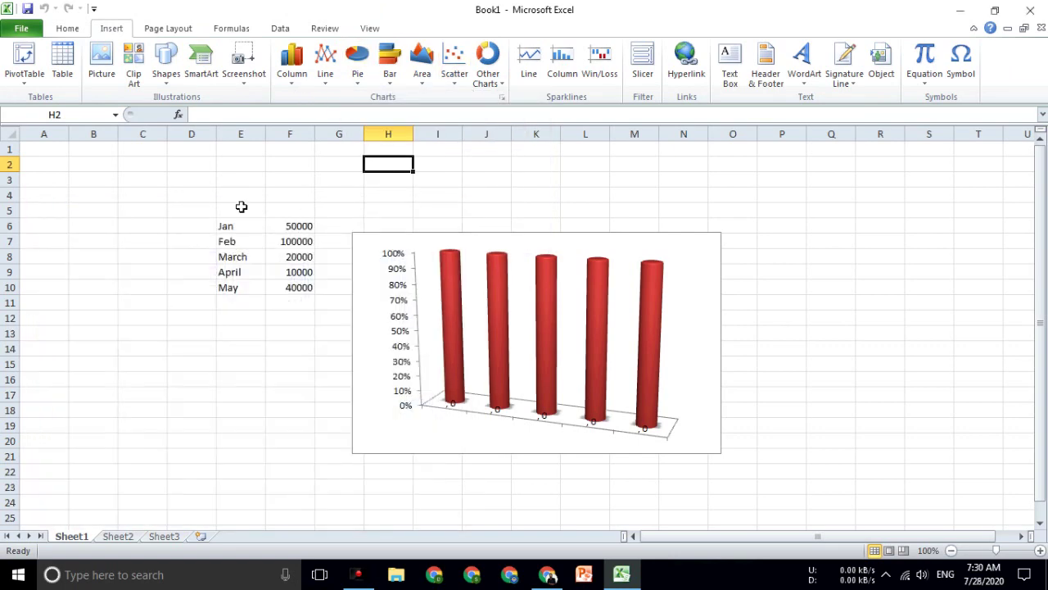
Delete the monthly names and values from the worksheet
drag(183, 175, 366, 221)
key(Delete)
click(872, 429)
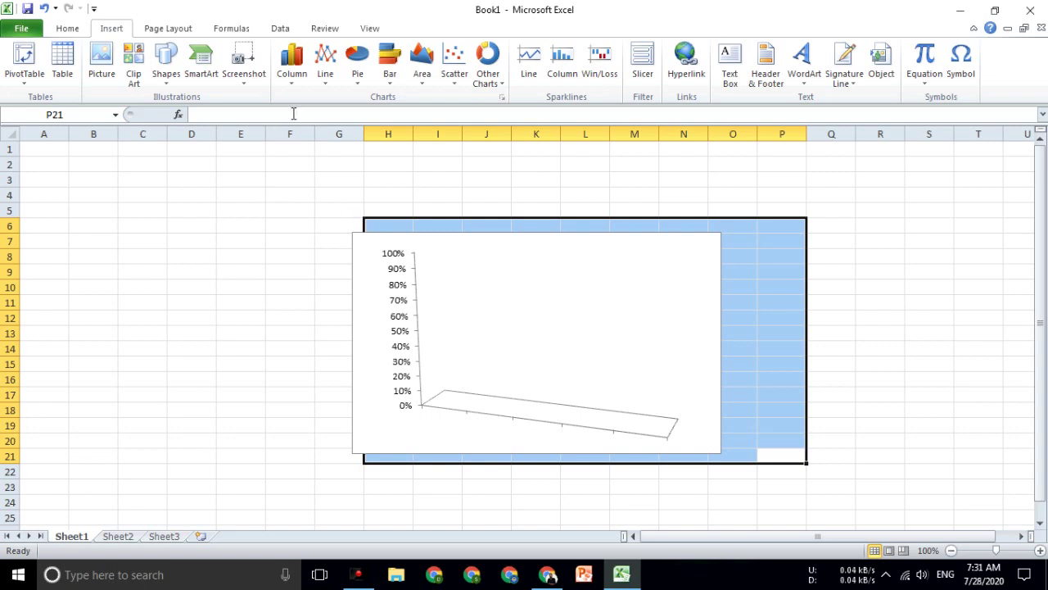
Browse the column chart types without inserting one, and undo the deletion of the monthly data
click(290, 75)
click(174, 233)
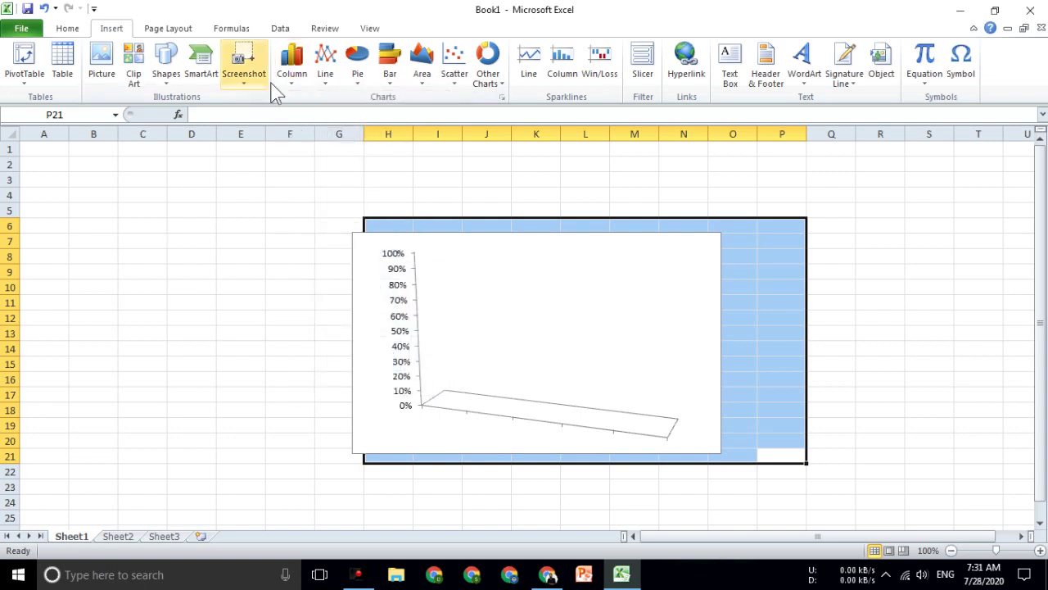
click(291, 76)
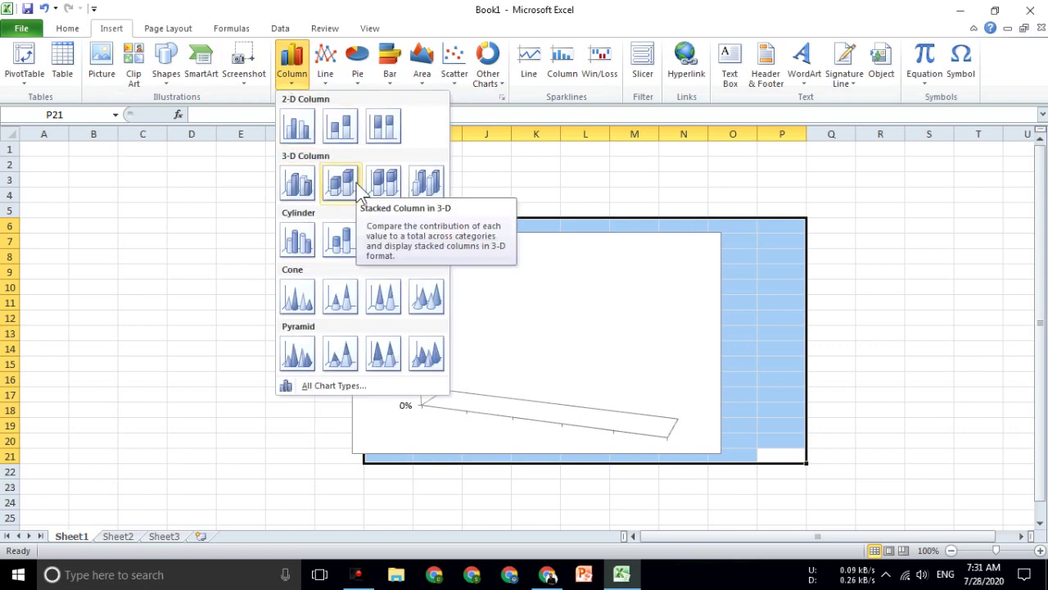
click(215, 278)
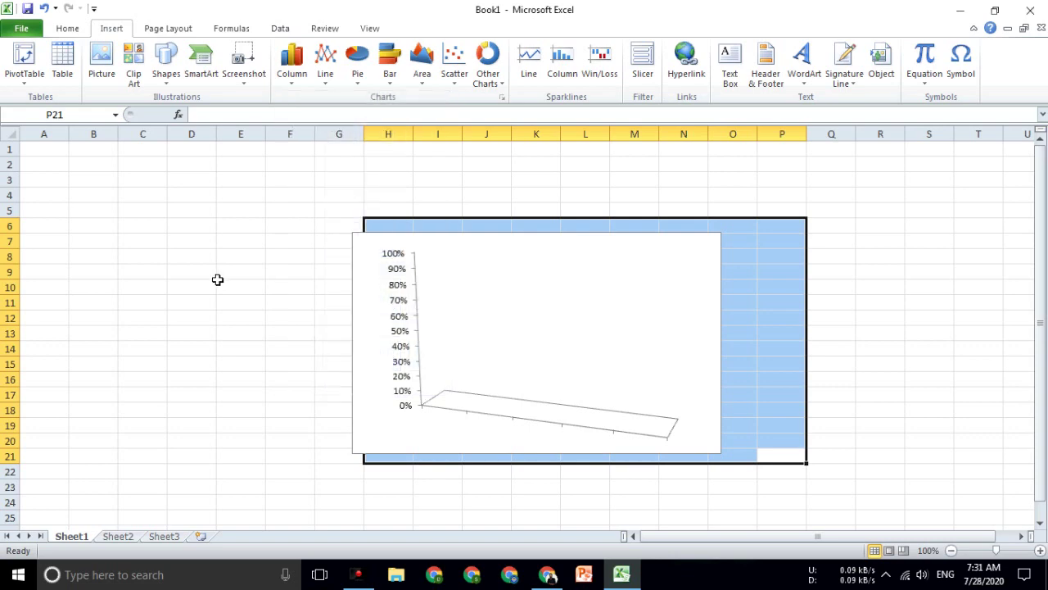
click(980, 376)
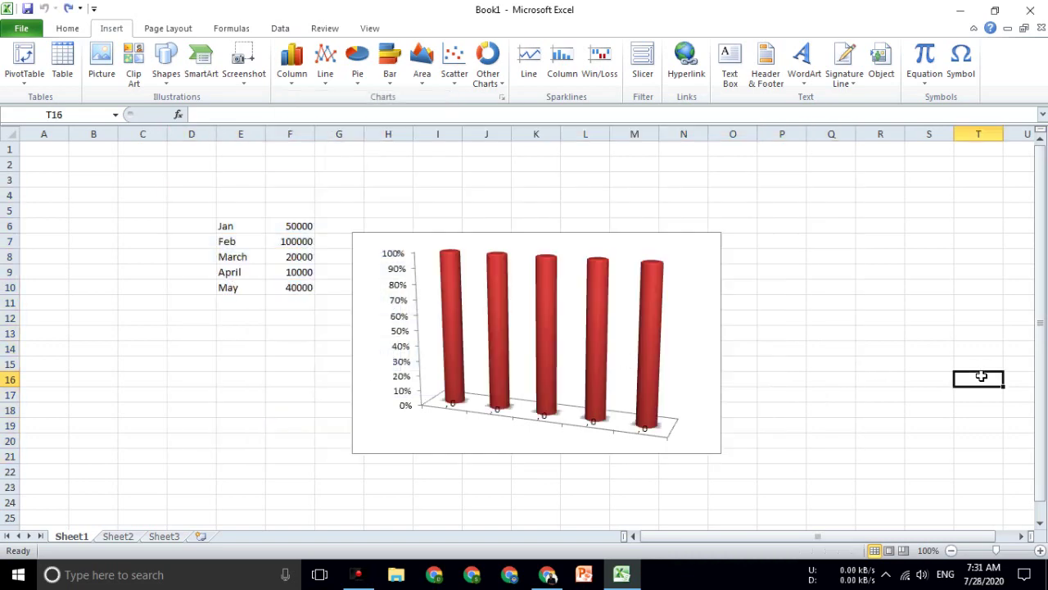
Select the chart and examine the design, layout and format tools available for it
click(716, 305)
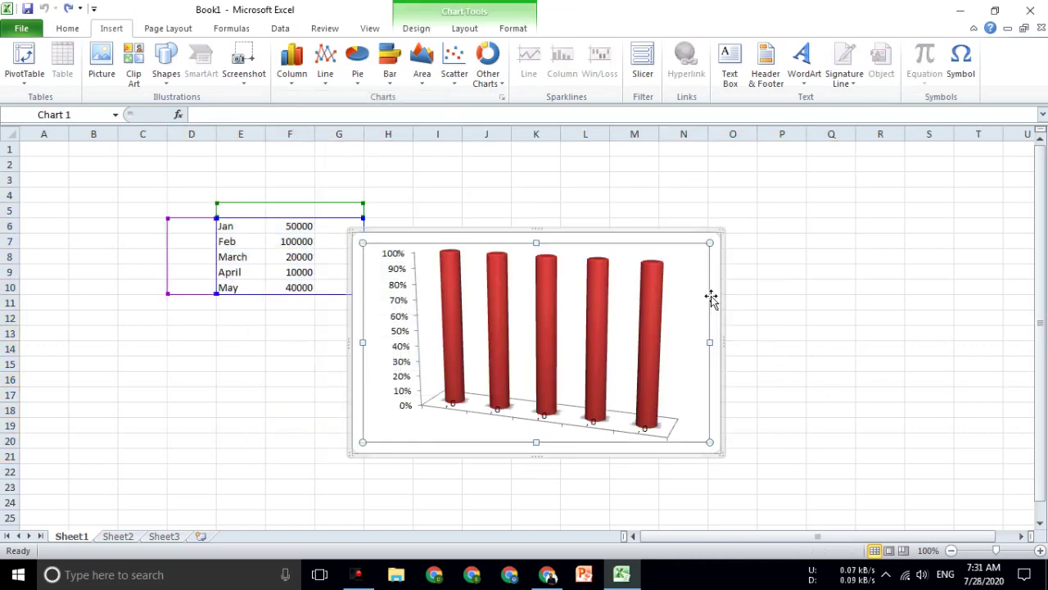
click(463, 32)
click(406, 33)
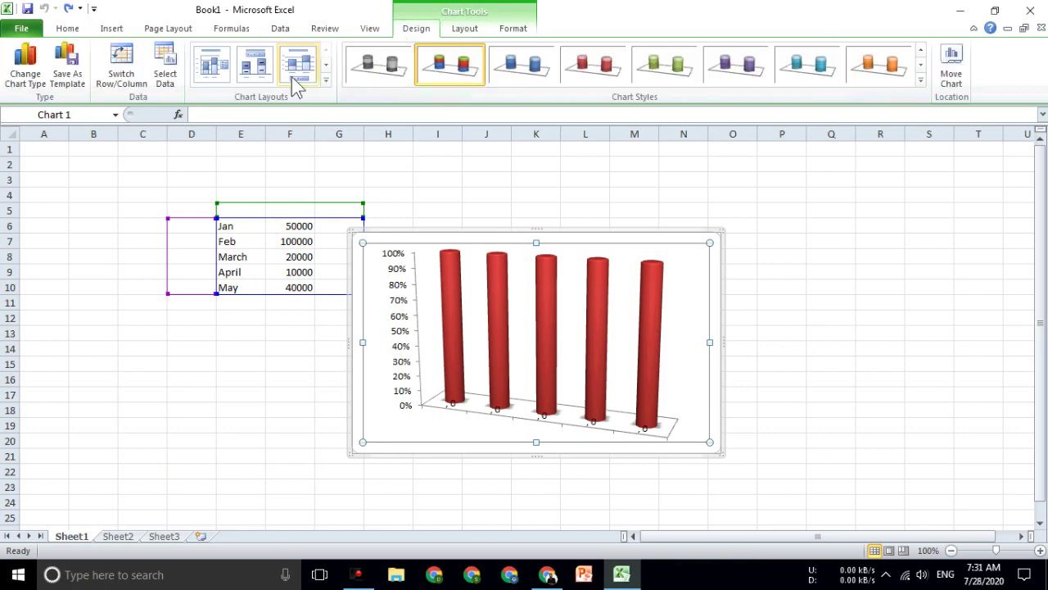
click(506, 30)
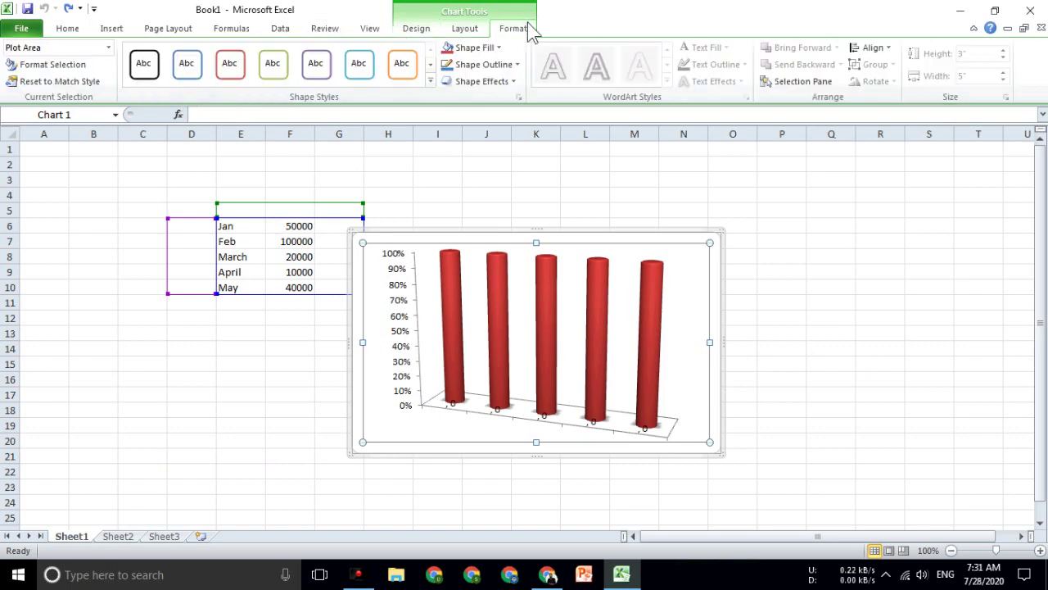
click(453, 34)
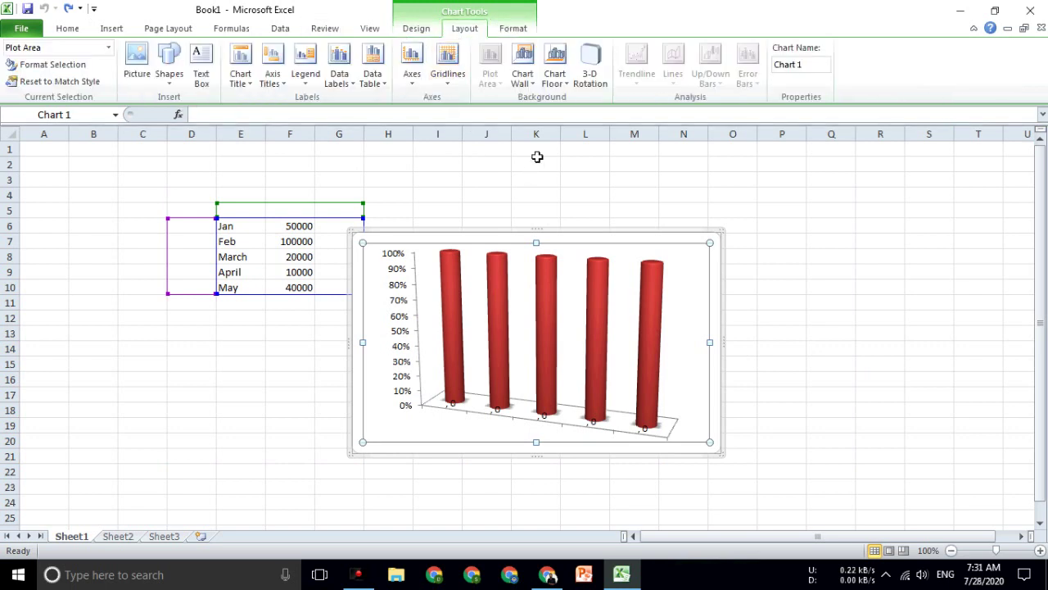
click(417, 30)
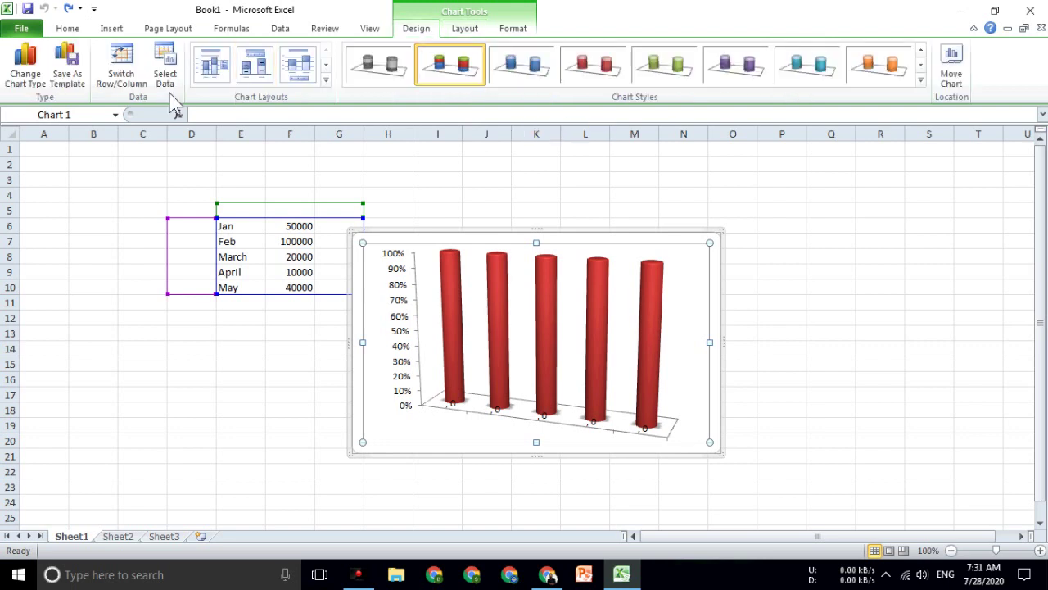
click(463, 29)
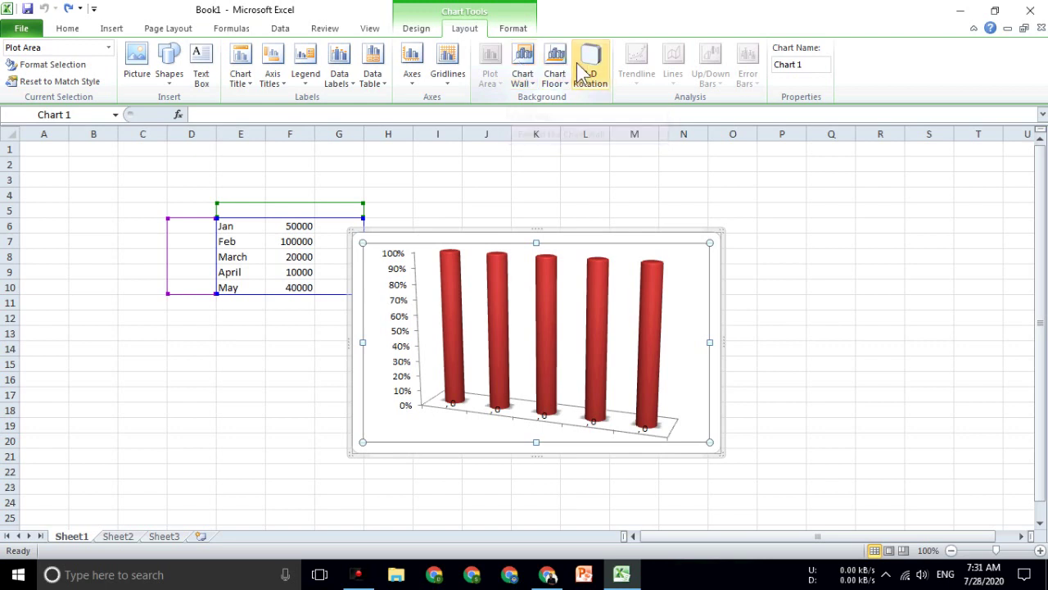
click(416, 28)
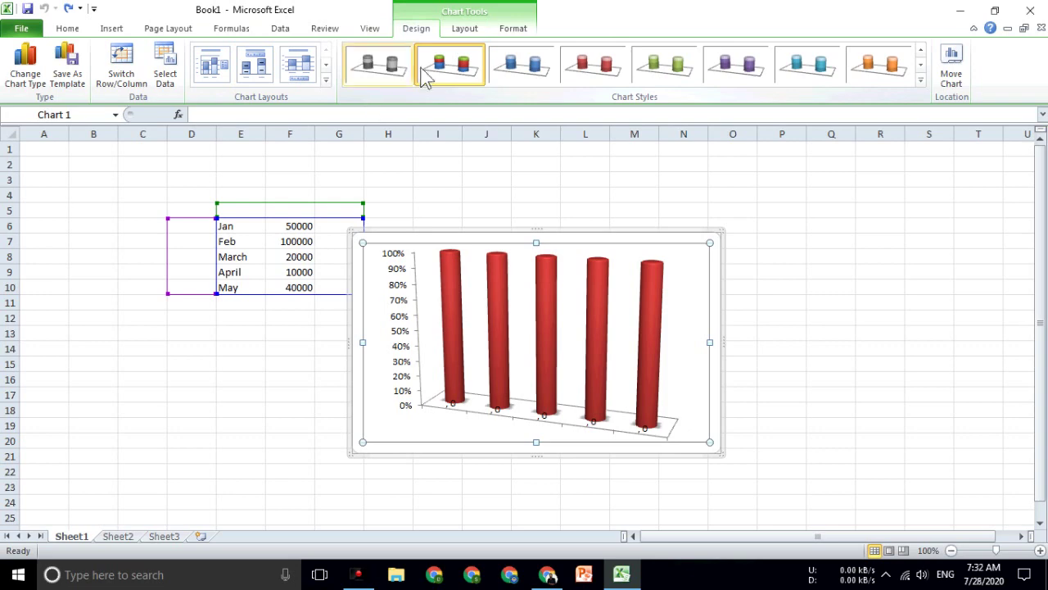
click(457, 30)
click(514, 29)
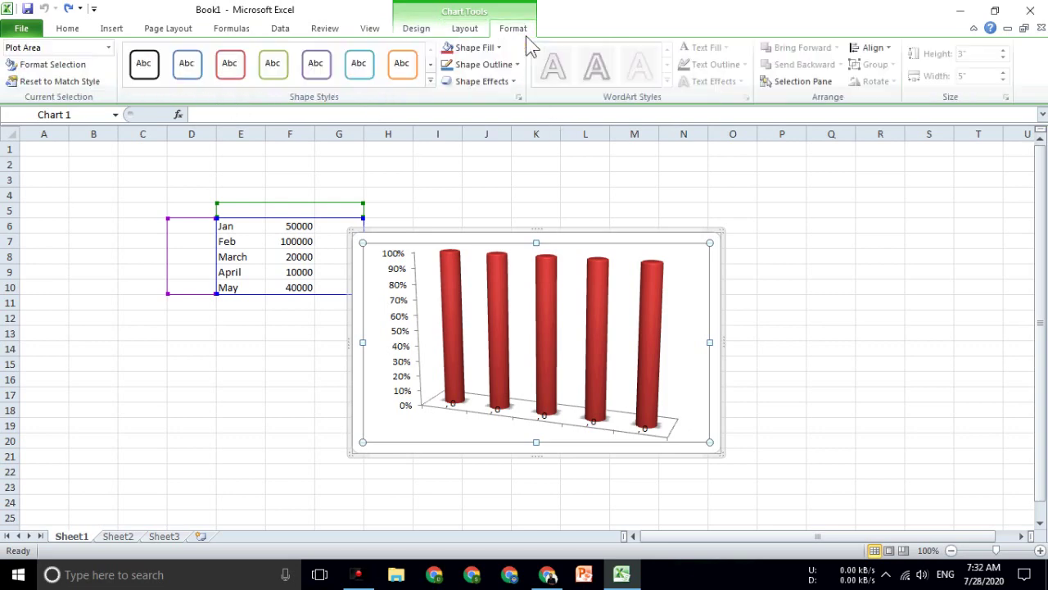
click(467, 32)
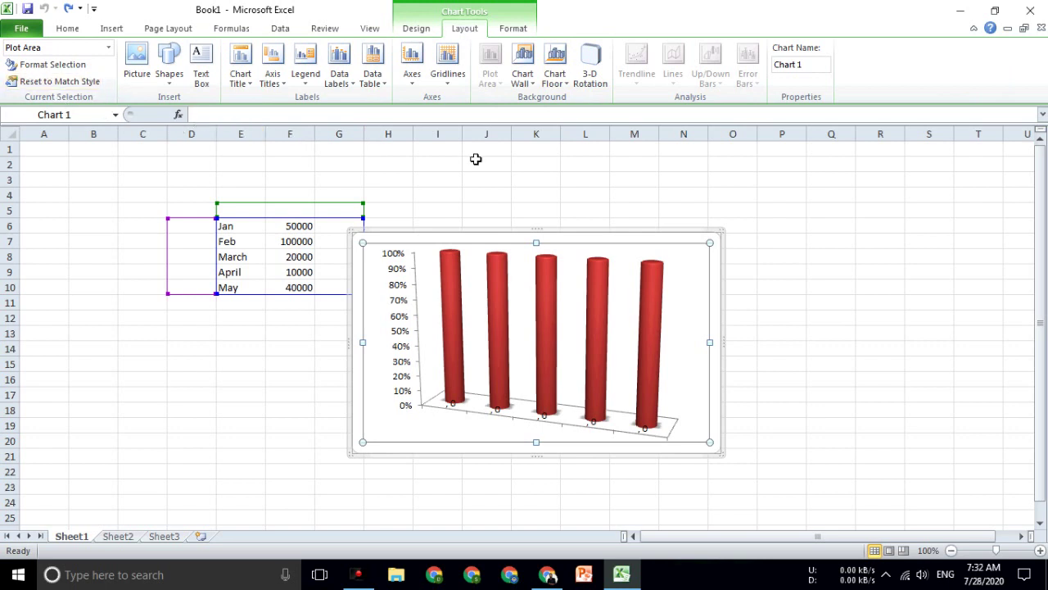
Examine the chart's element list, the Text Box tool, and the title, axis title, legend, data label, data table and axes options
click(109, 48)
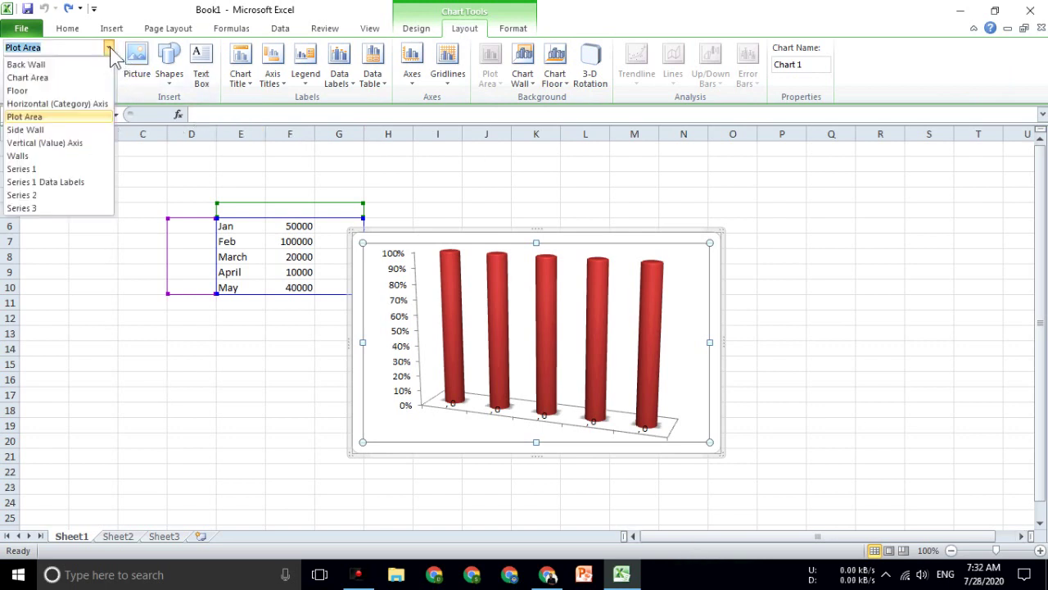
click(332, 150)
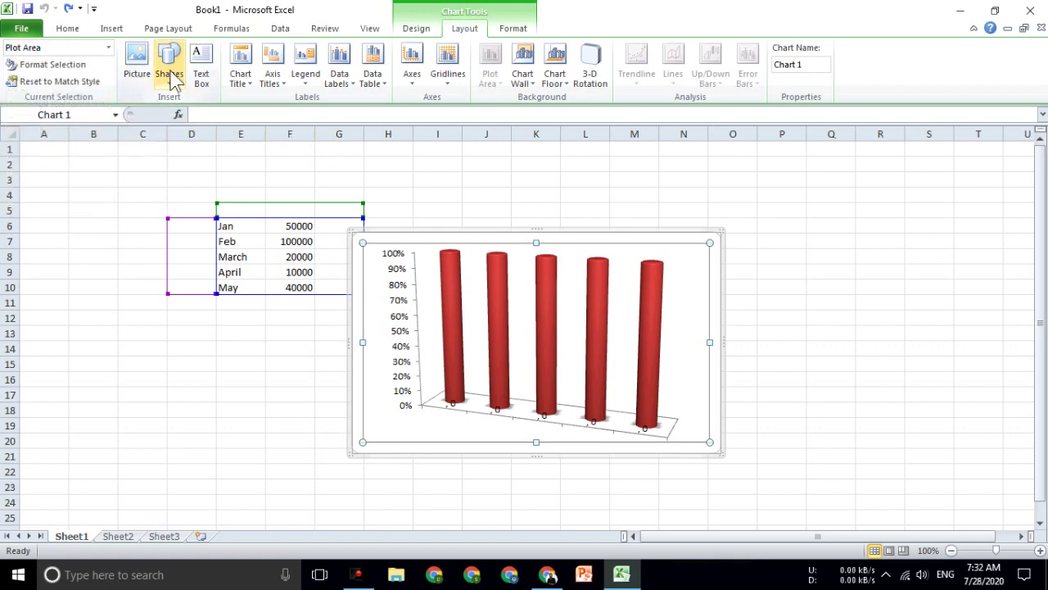
click(211, 65)
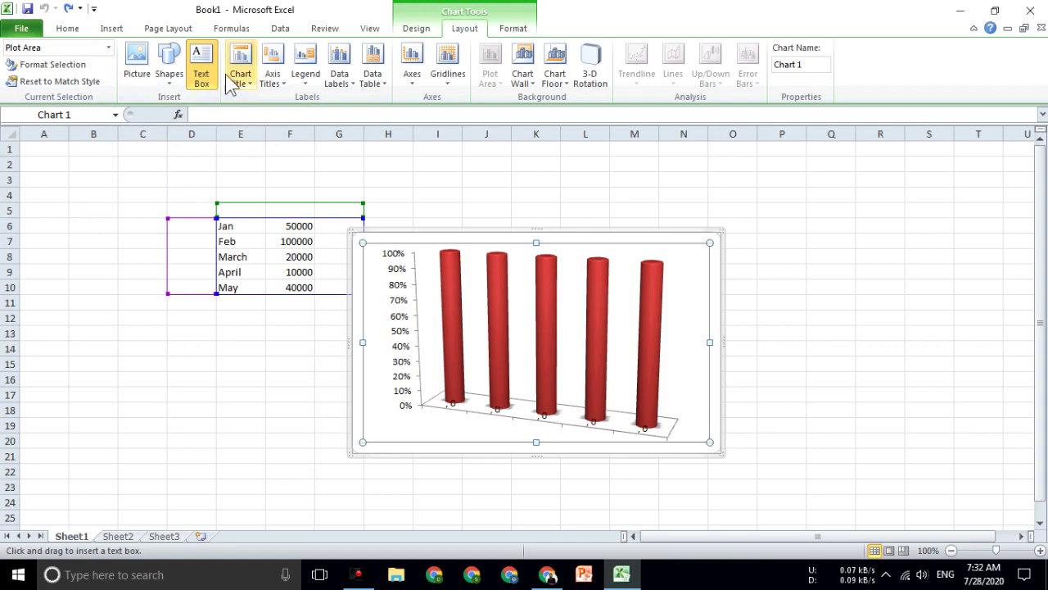
click(248, 79)
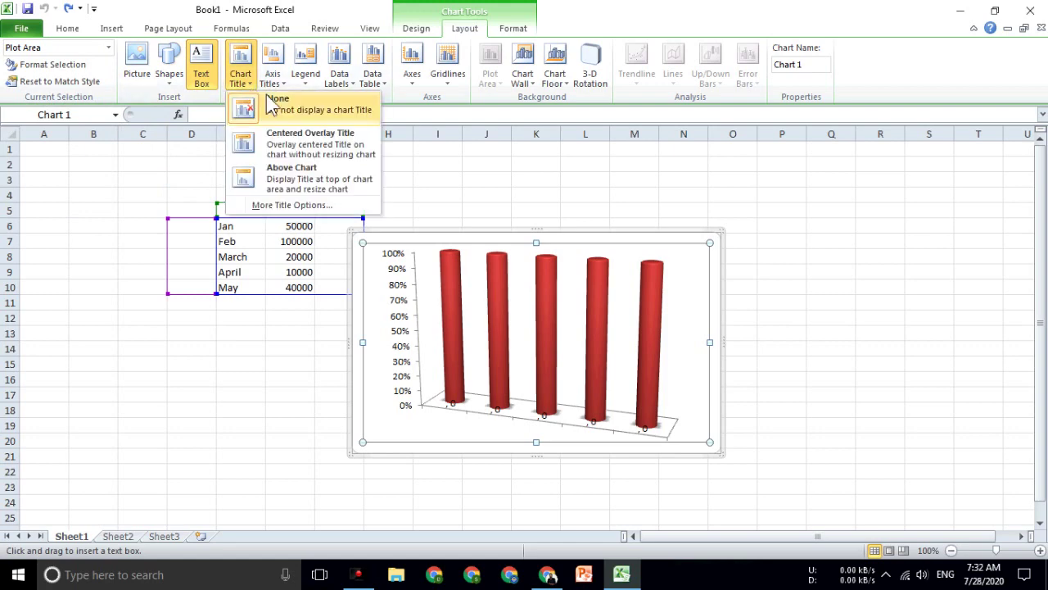
click(279, 82)
click(306, 78)
click(339, 78)
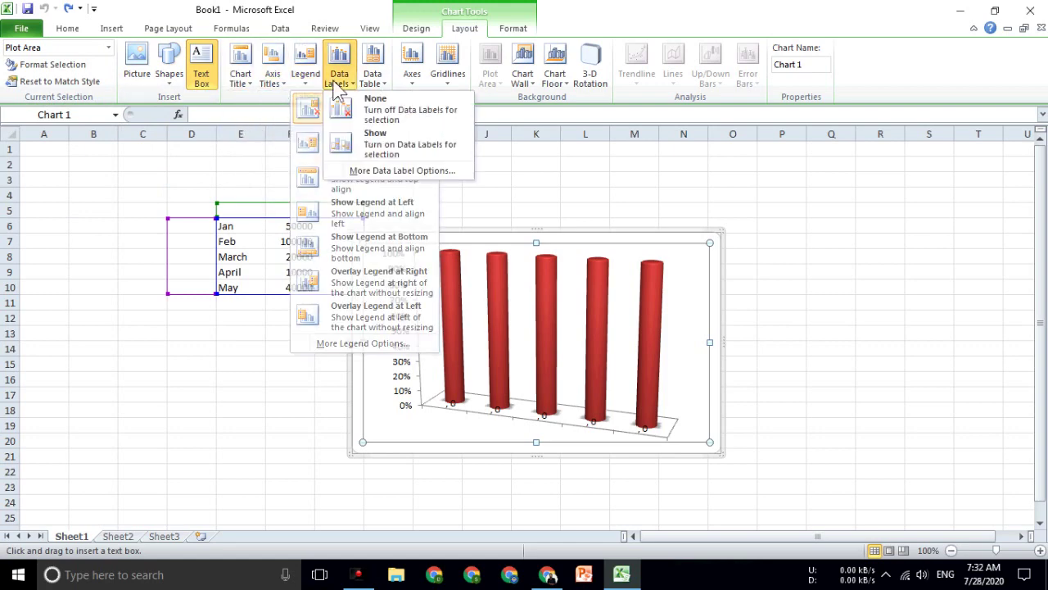
click(373, 78)
click(412, 75)
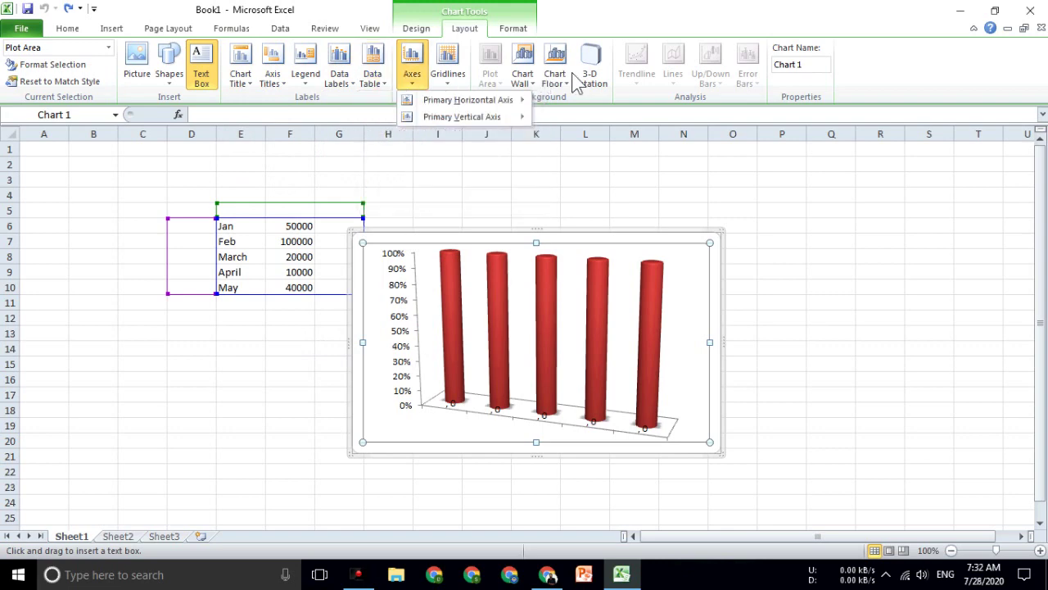
click(419, 31)
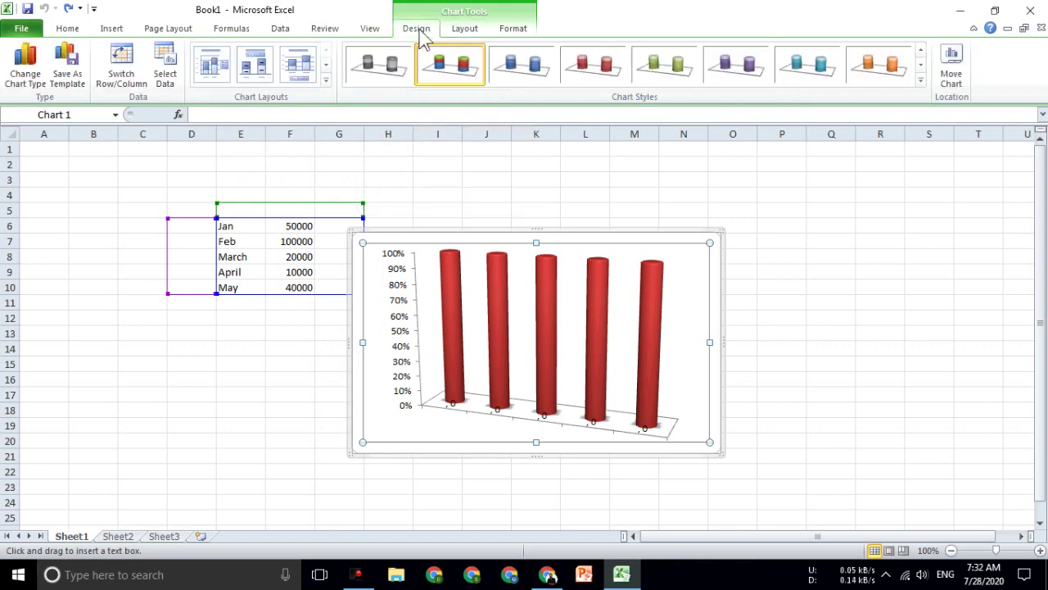
click(456, 31)
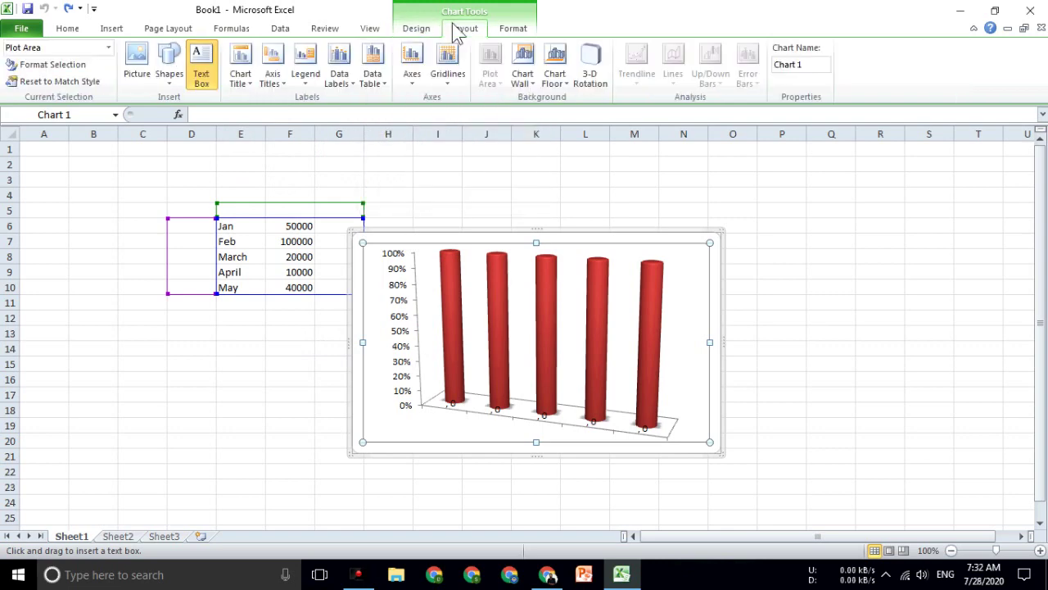
click(110, 29)
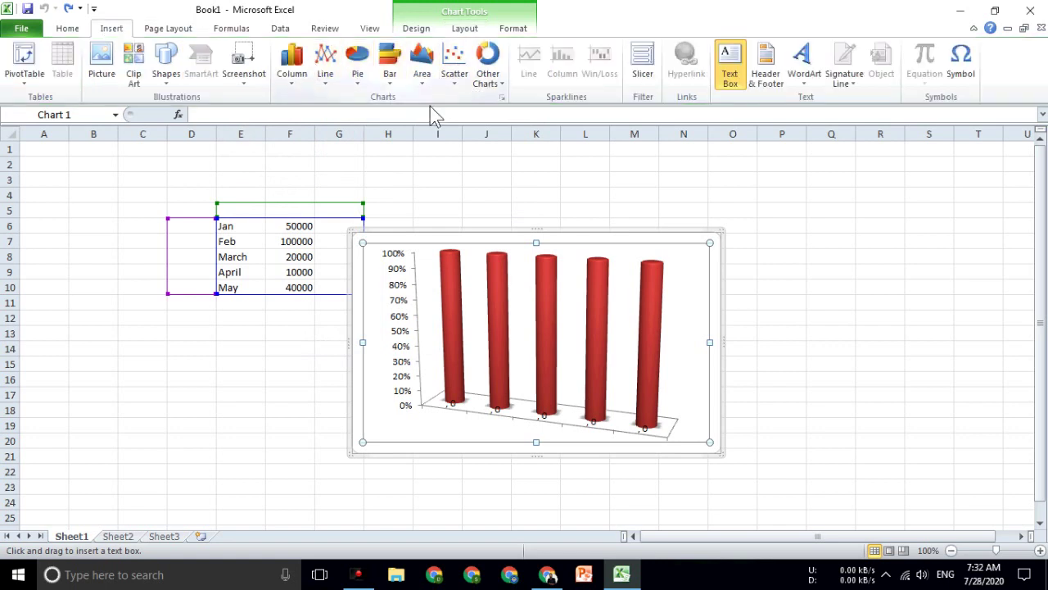